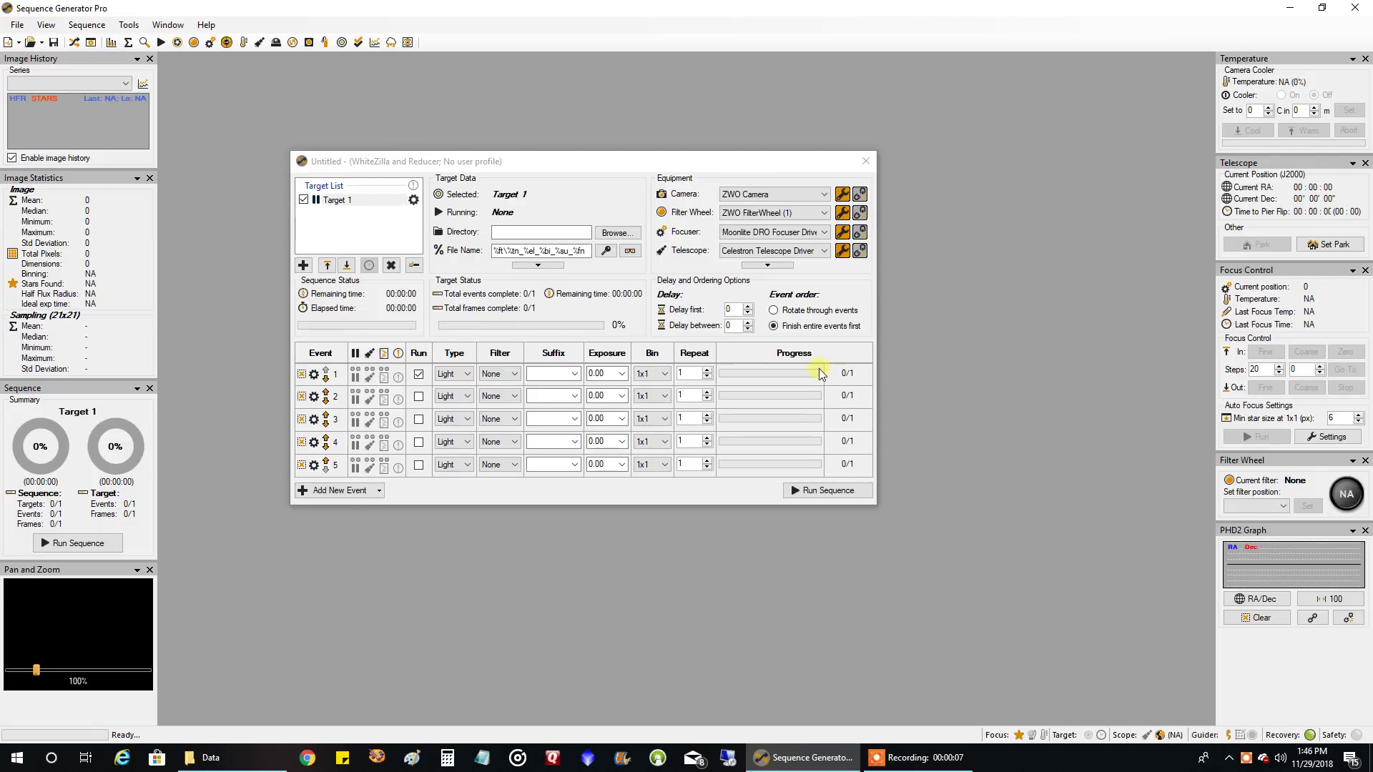
Connect the camera and filter wheel, then dismiss the telescope HandController pad
click(861, 195)
click(860, 214)
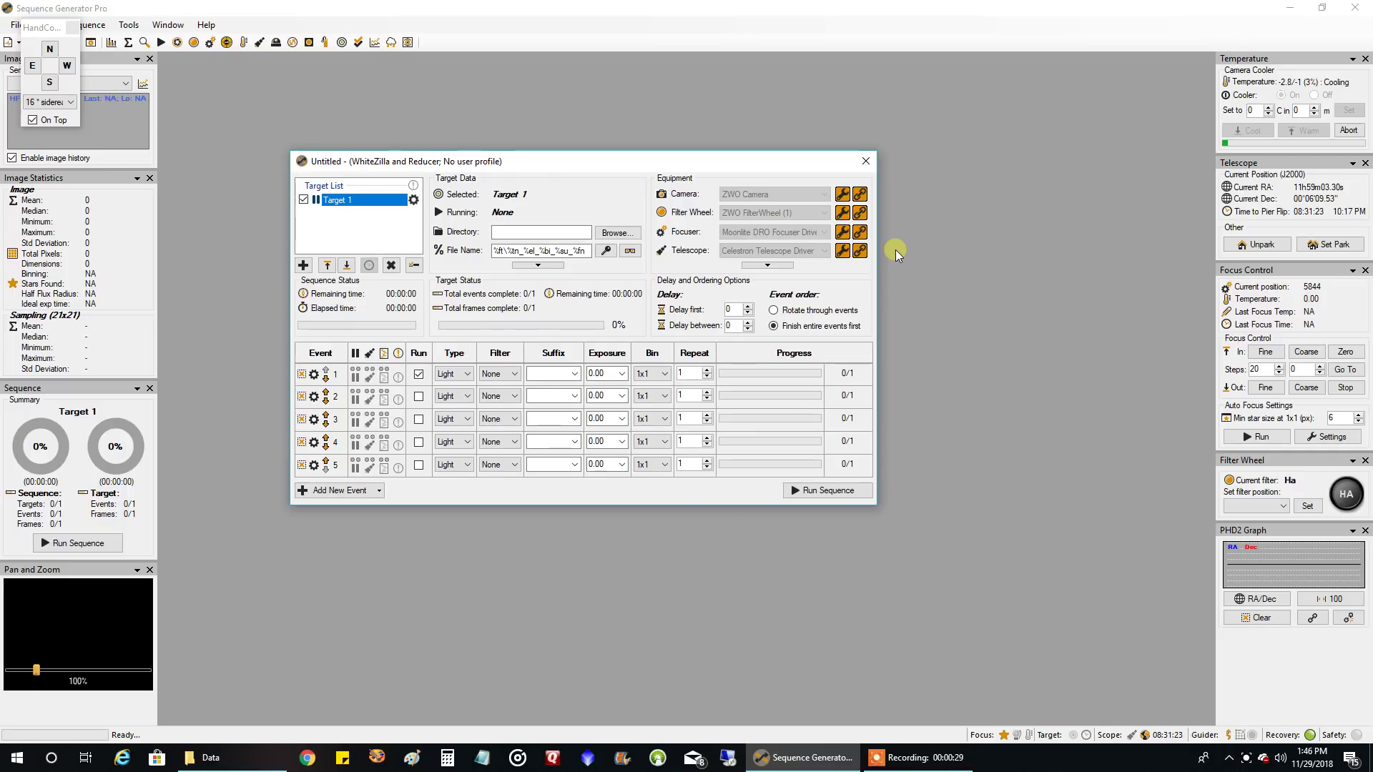
click(72, 30)
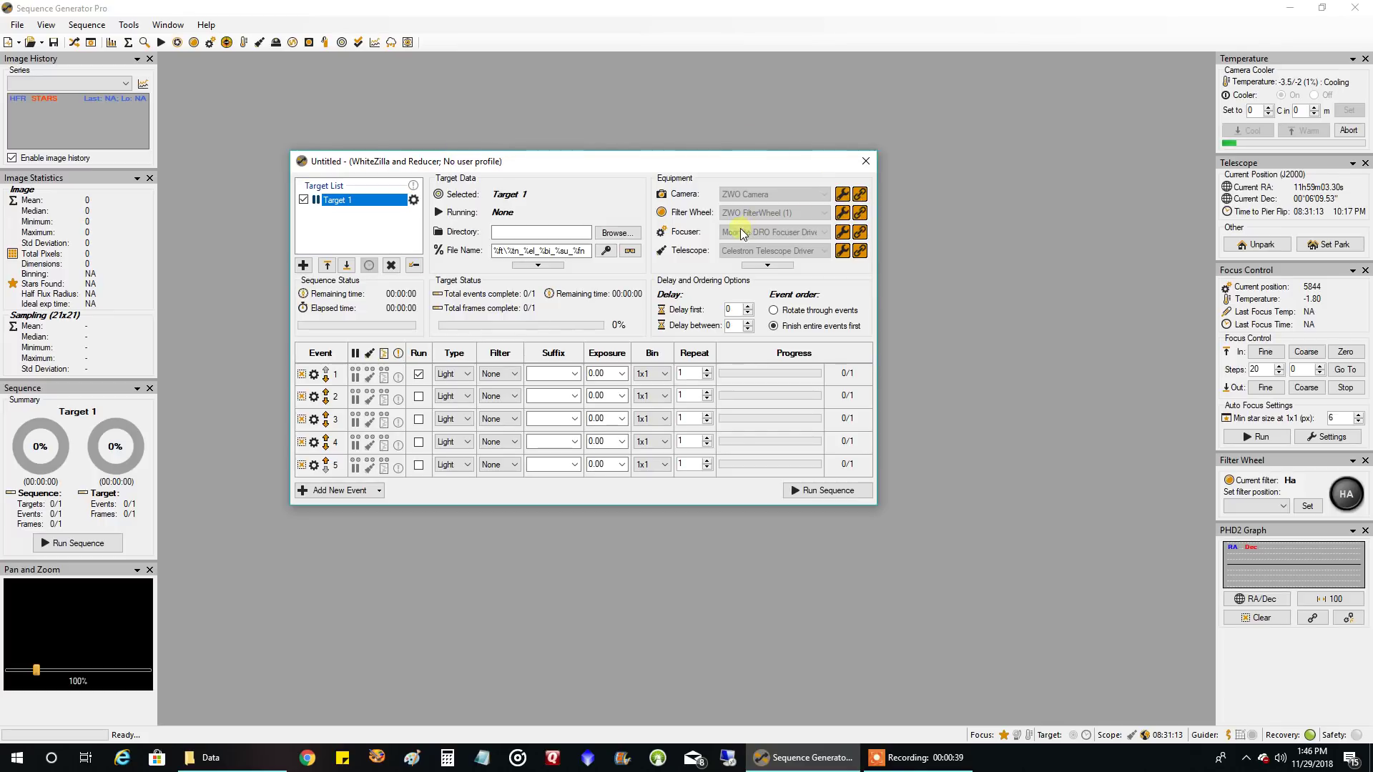
Set Target 1's image save folder to Astrophotography > Data > Test-Flats
click(635, 238)
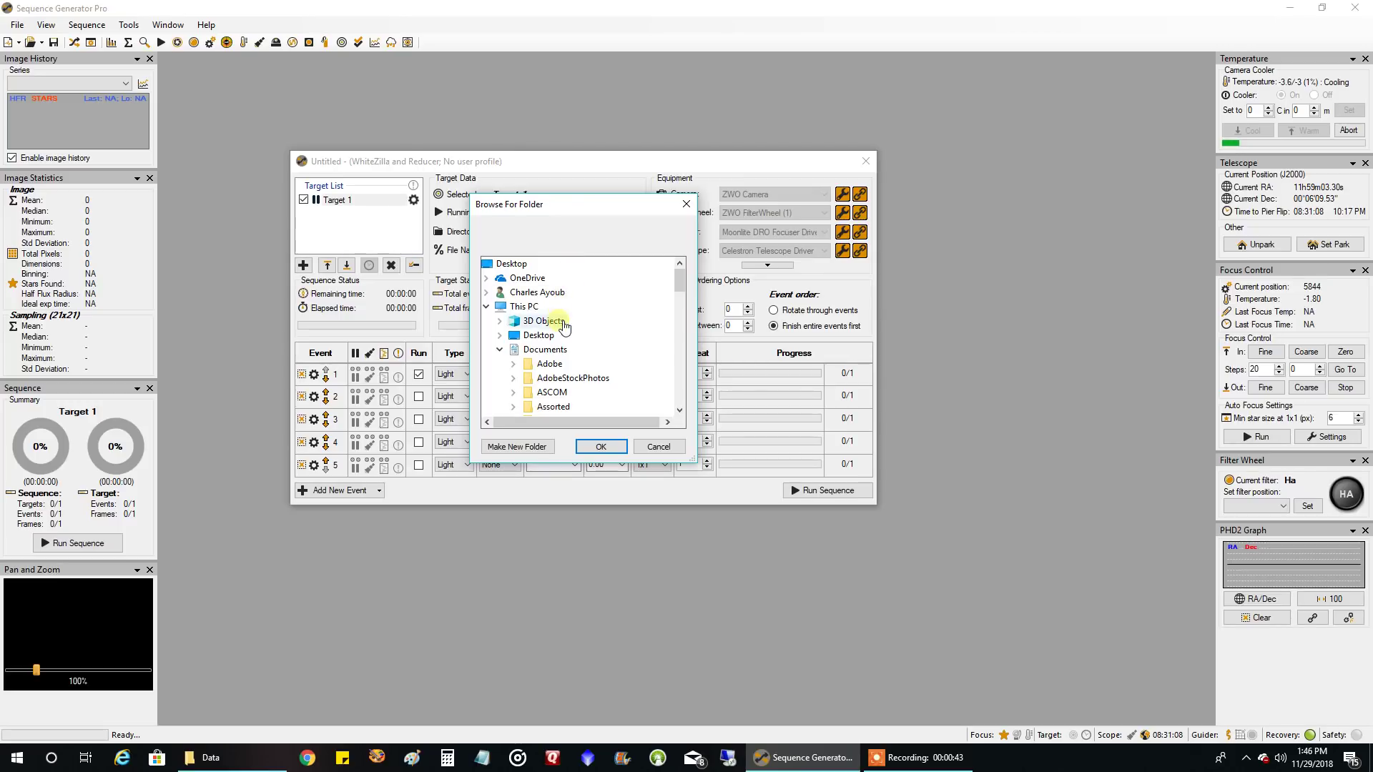
scroll(564, 358, down, 1)
double_click(564, 392)
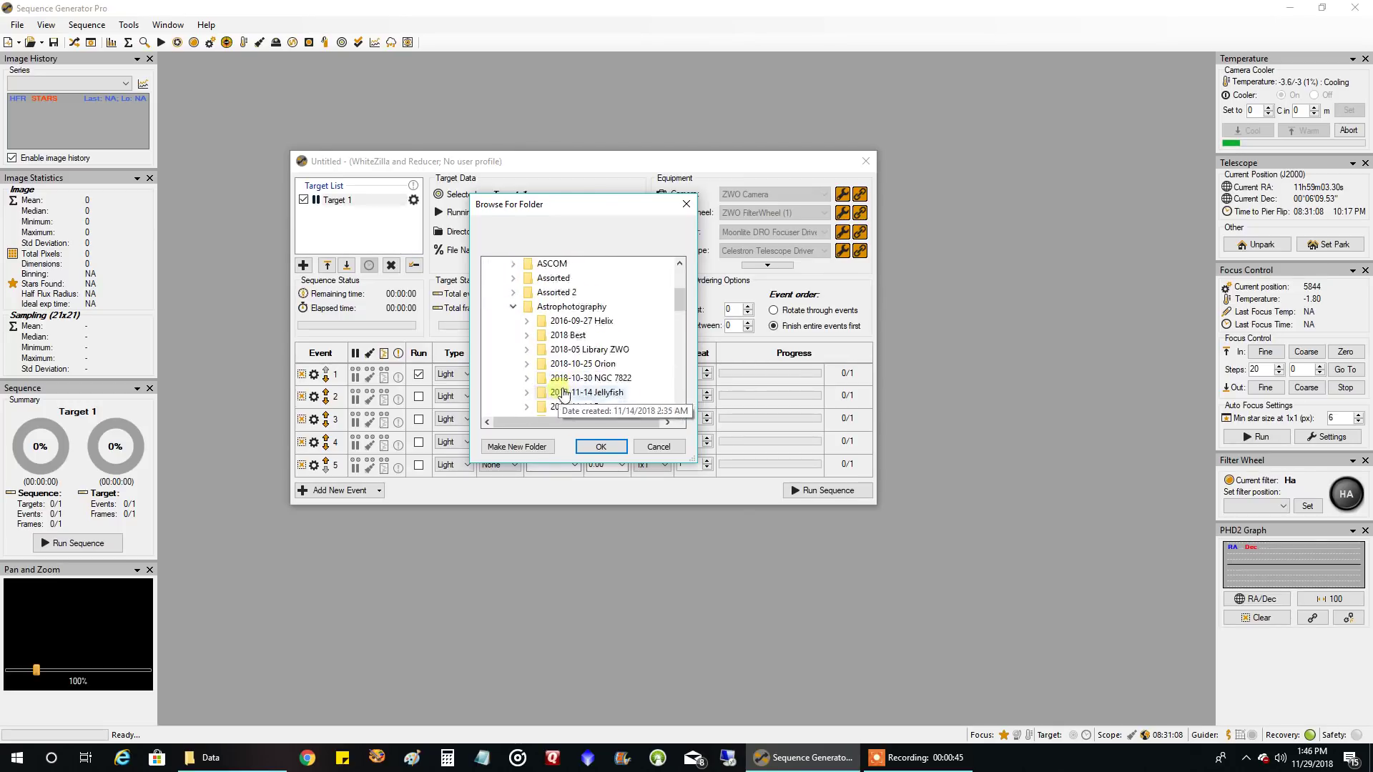
scroll(564, 392, down, 1)
scroll(582, 384, down, 1)
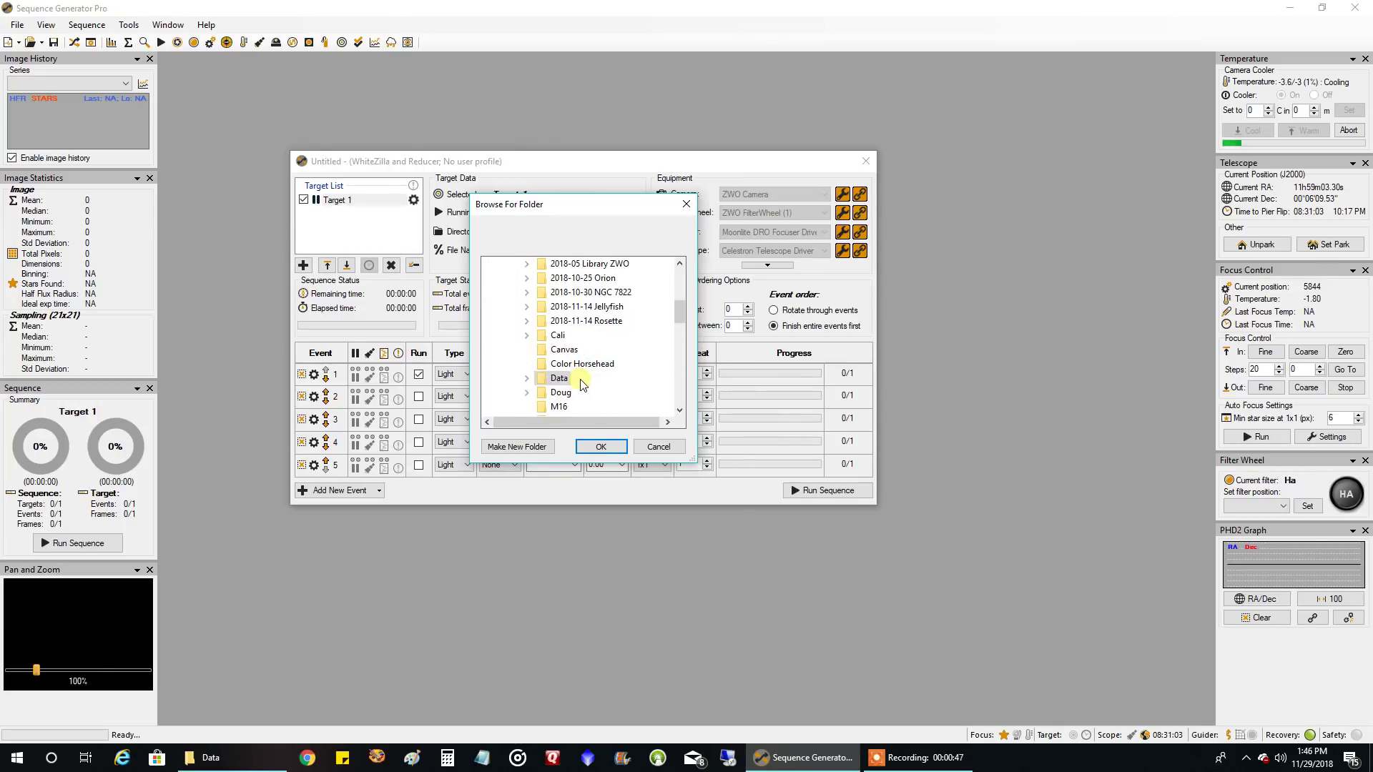
double_click(582, 379)
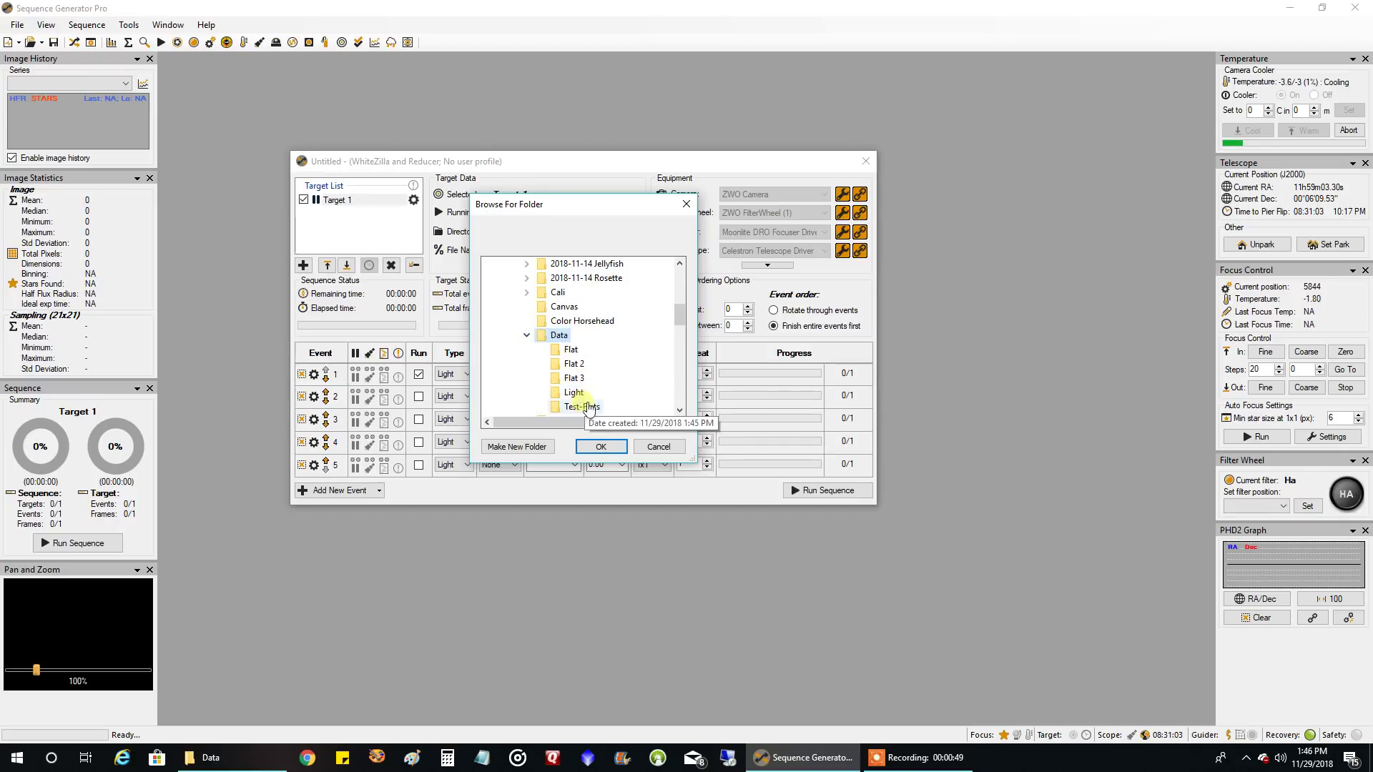
click(582, 407)
click(601, 447)
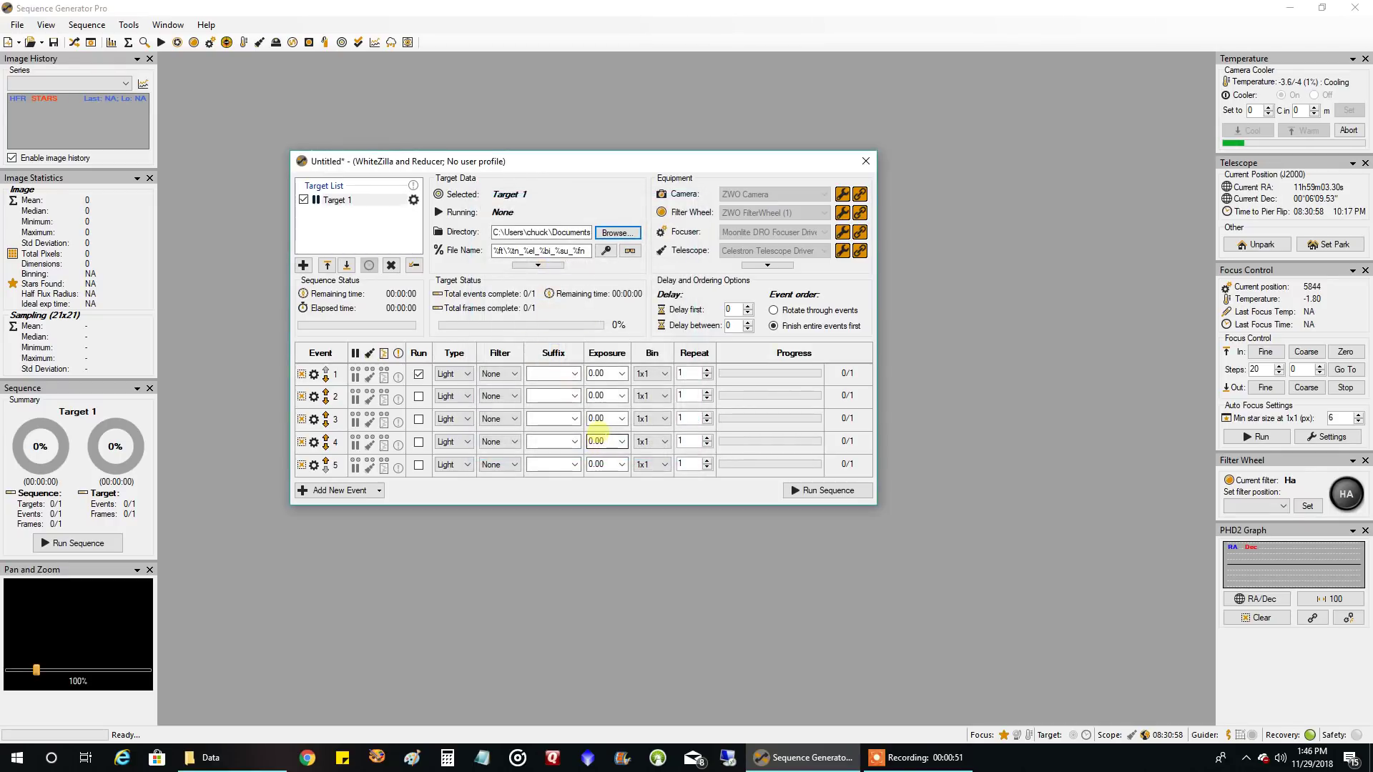
click(315, 375)
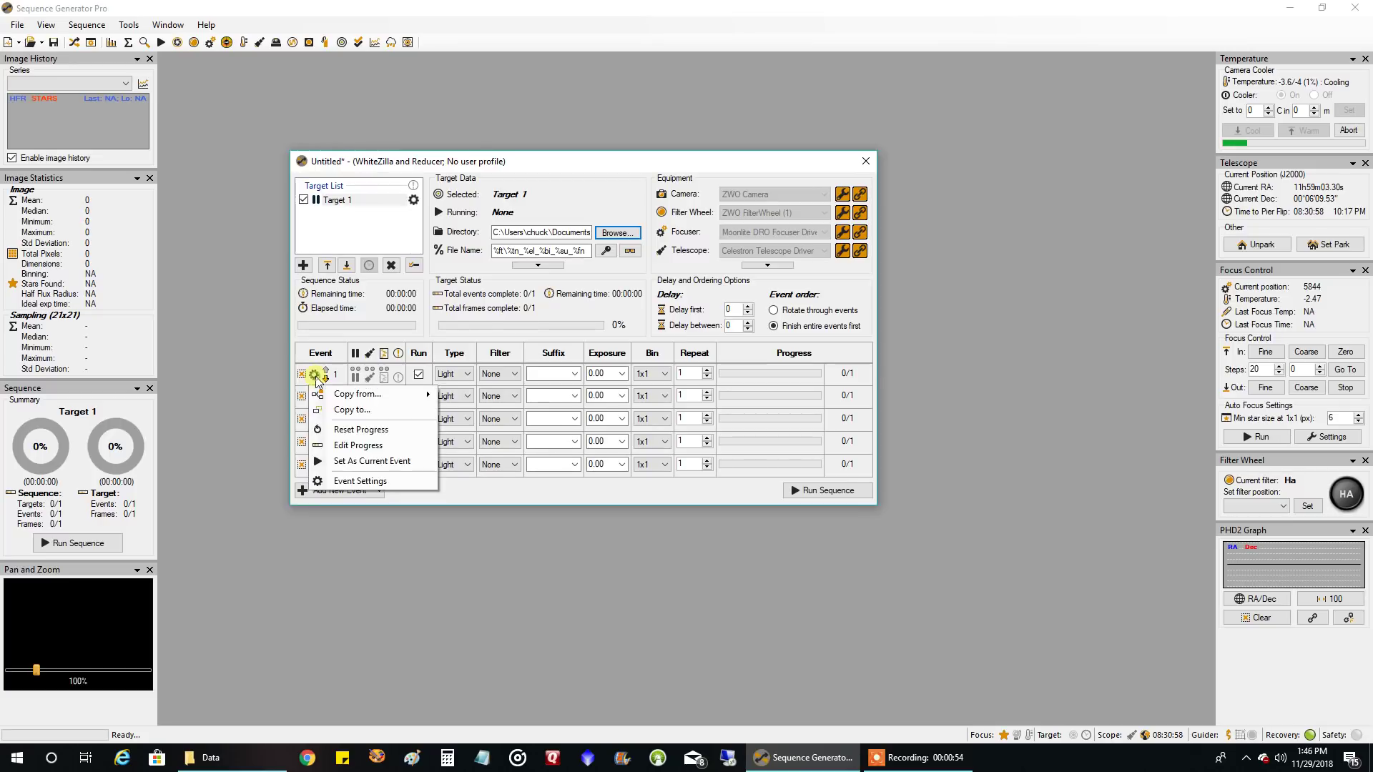
click(354, 480)
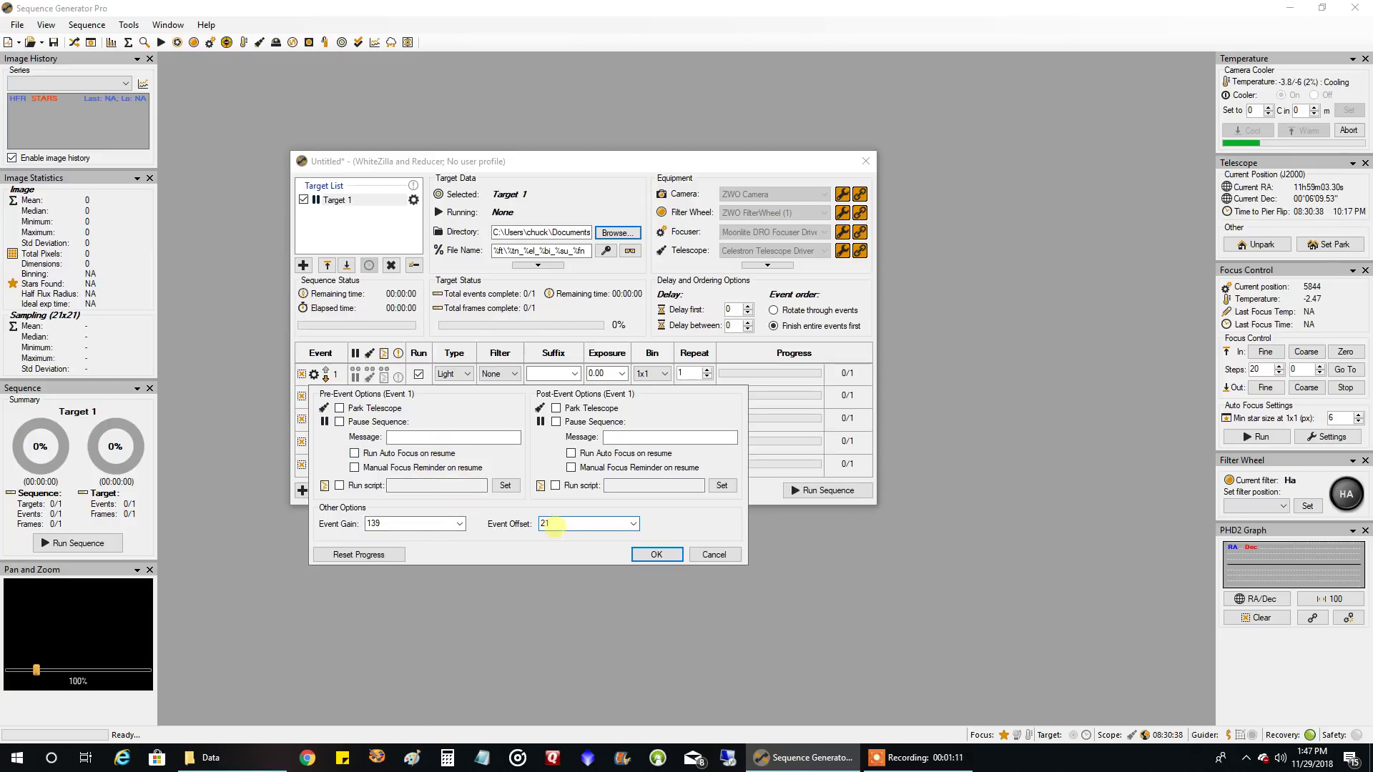
click(642, 552)
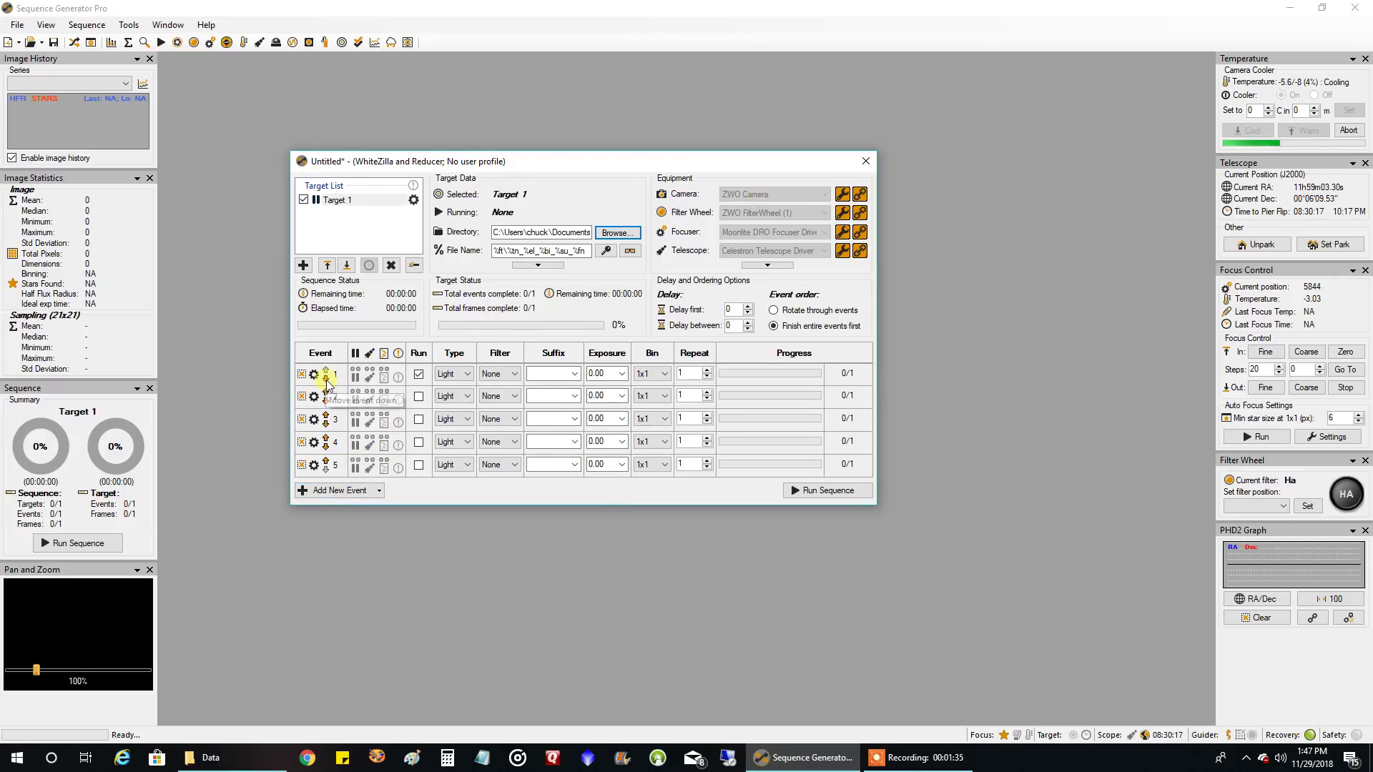
Make event 1 a Flat with Ha filter, Ha suffix, 3 s exposure, 10 repeats, and start the run
click(452, 376)
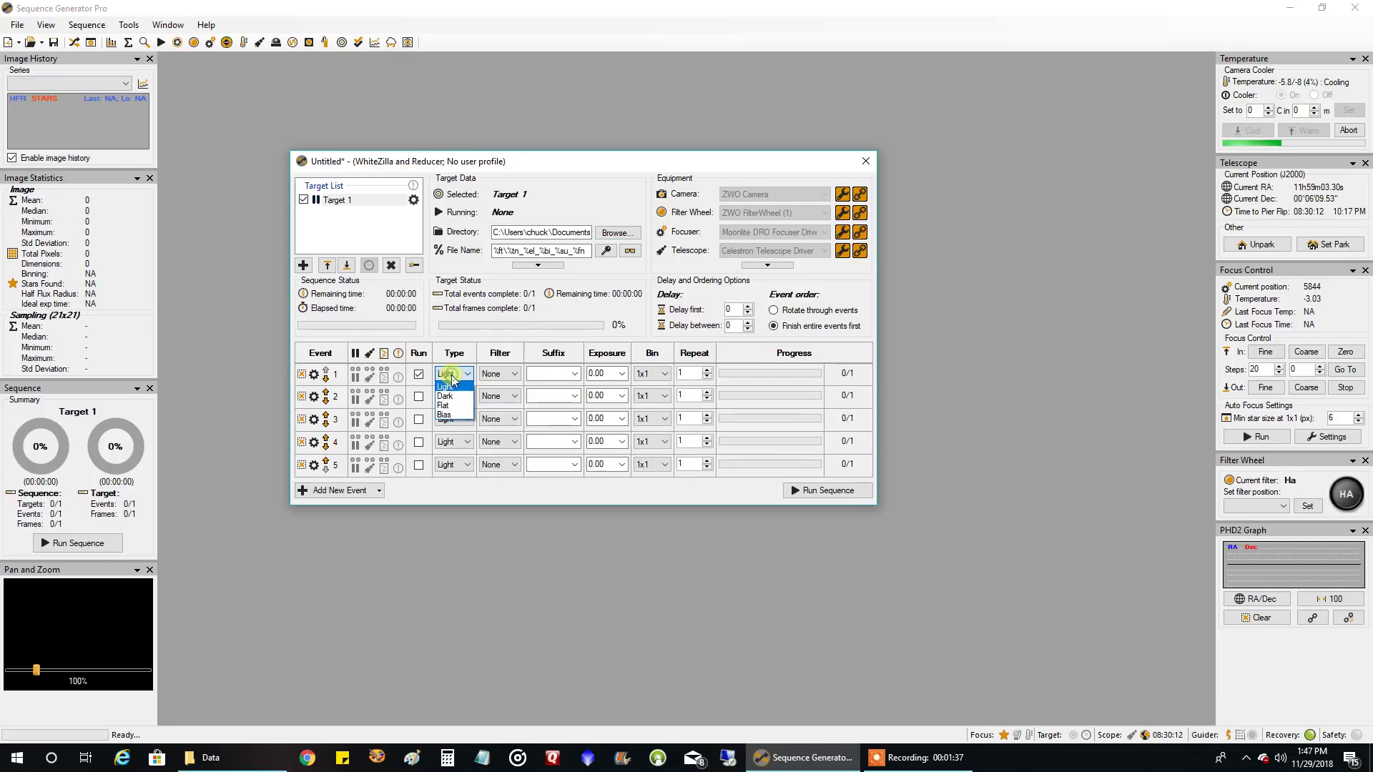
click(445, 407)
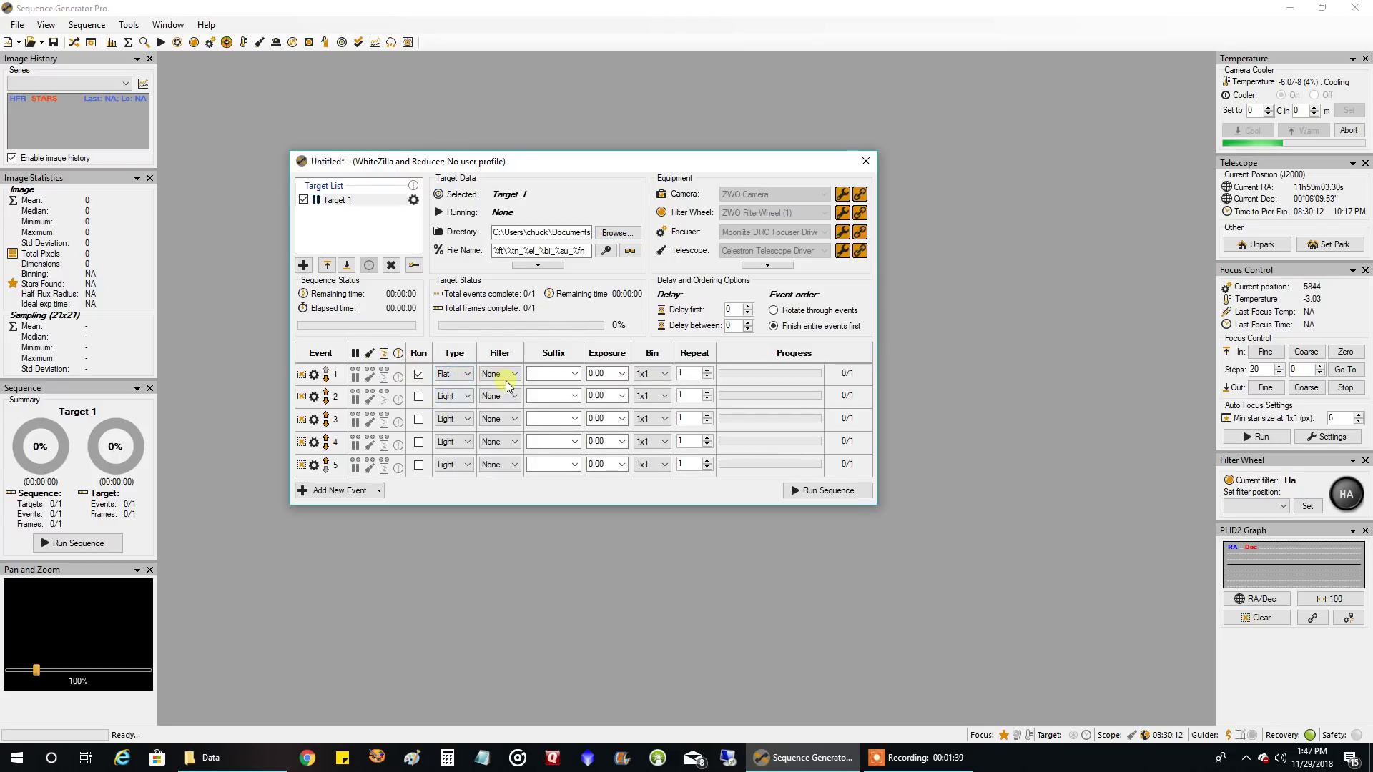
click(500, 374)
click(502, 396)
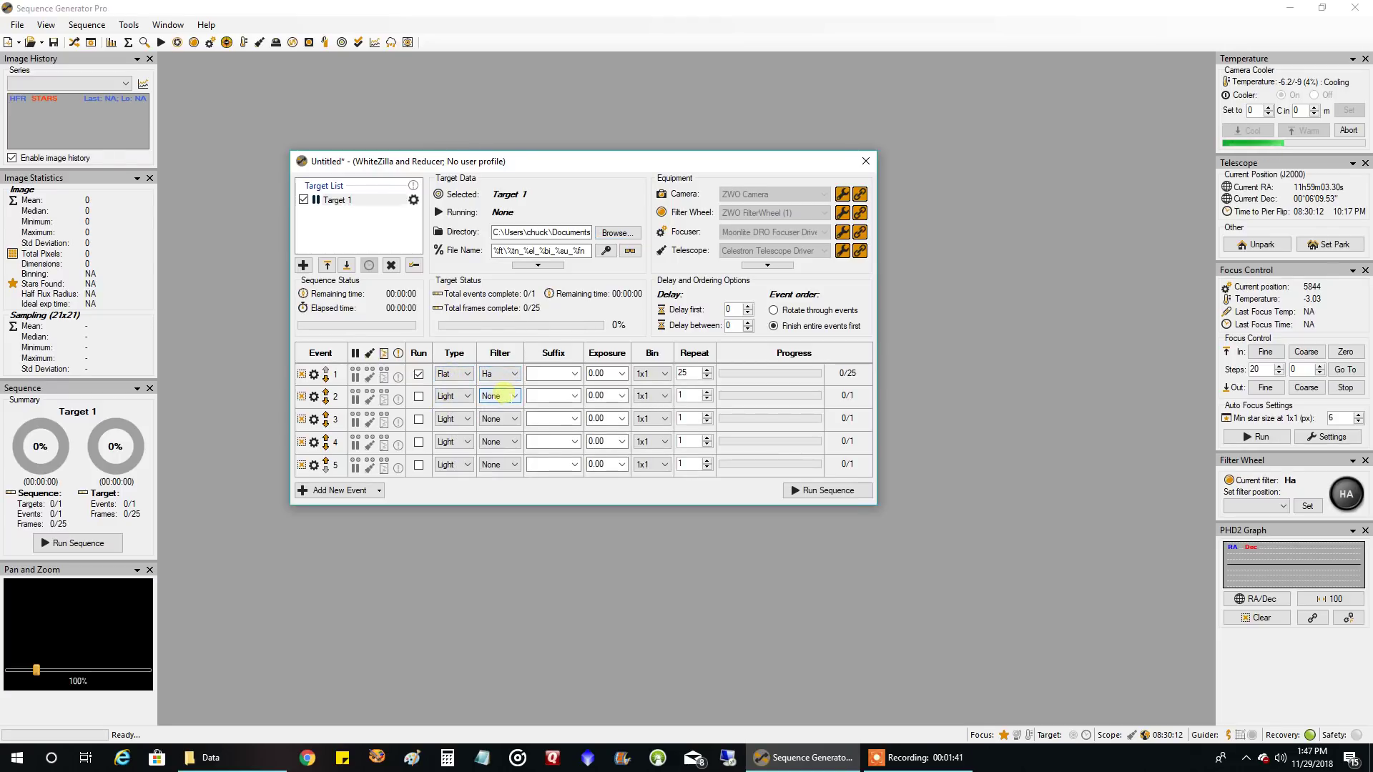
click(575, 373)
click(562, 388)
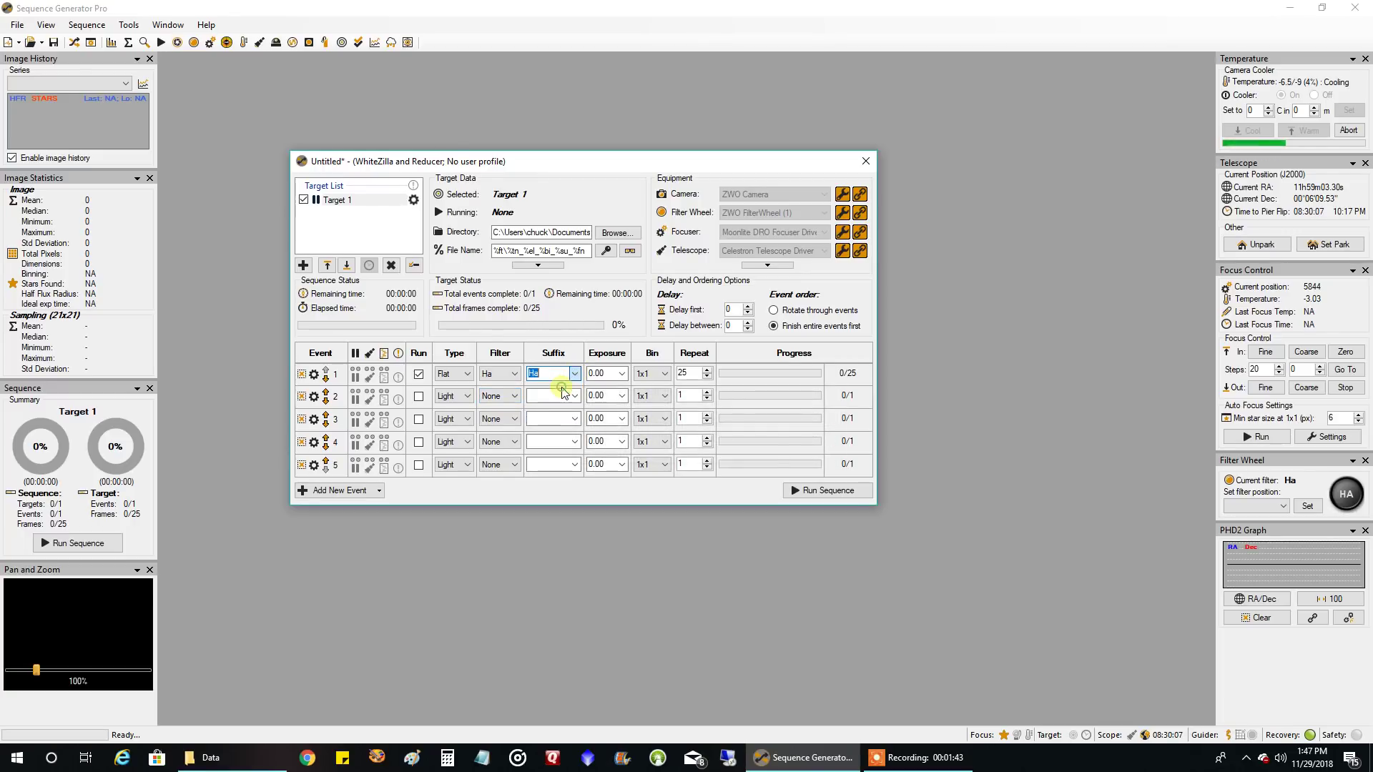
click(604, 374)
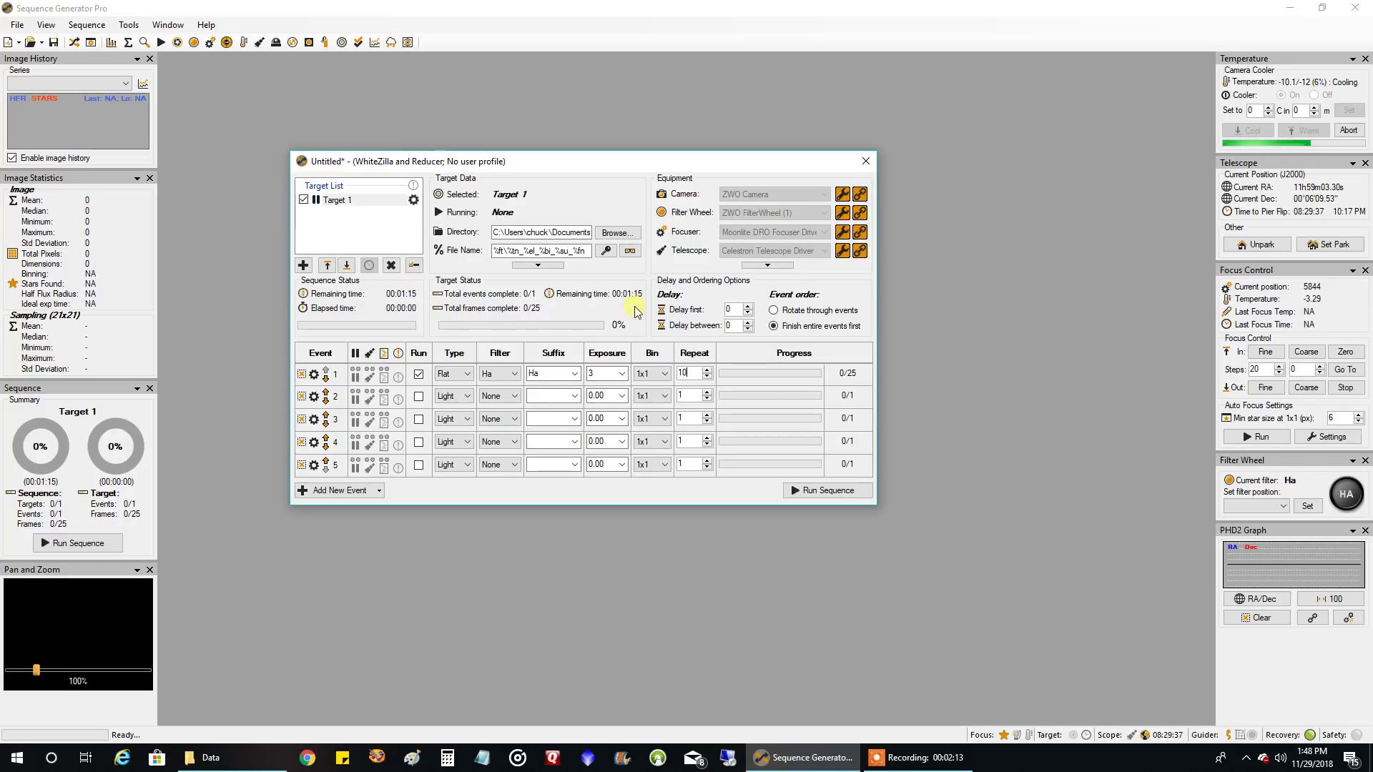
click(808, 490)
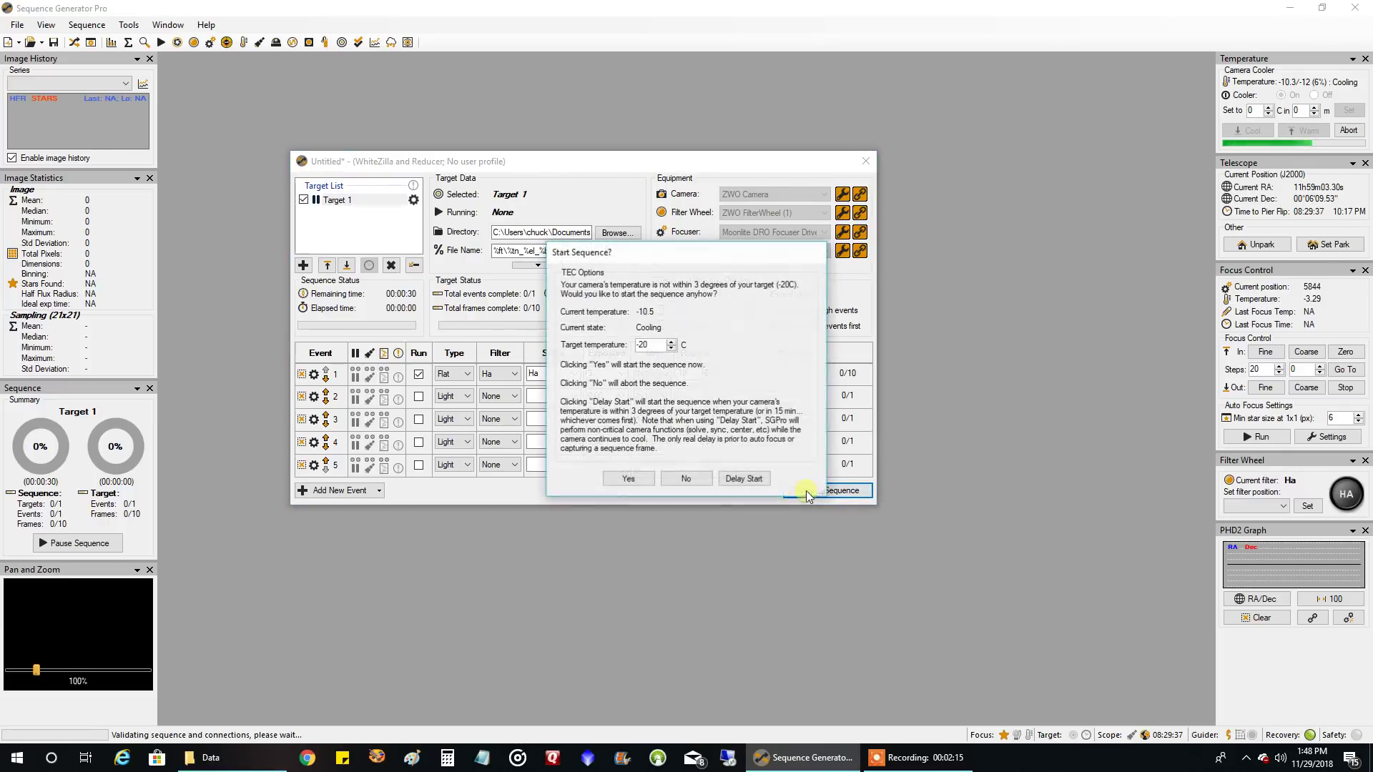
Start the flat run despite the uncooled-camera warning, abort it after 2 frames, and dismiss the camera error
click(627, 479)
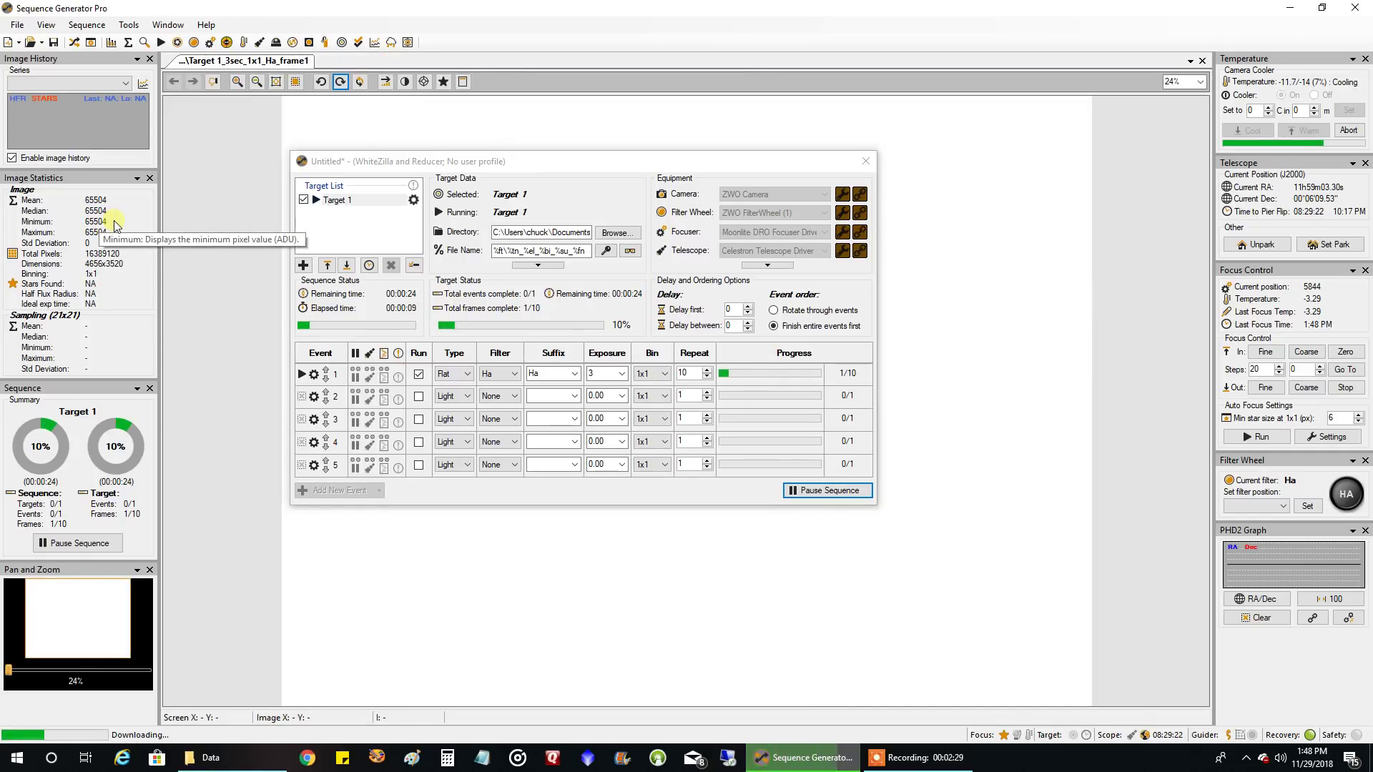
click(798, 493)
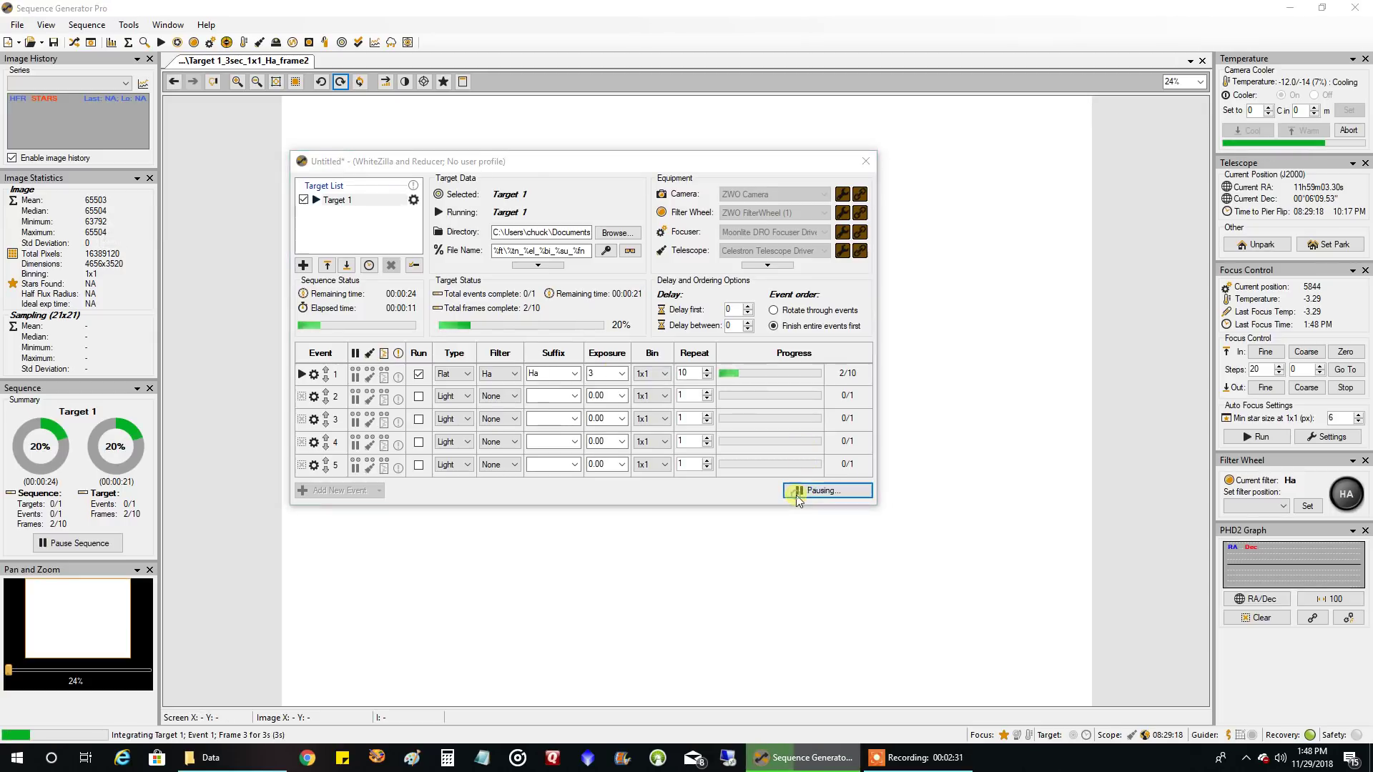
click(669, 377)
click(657, 414)
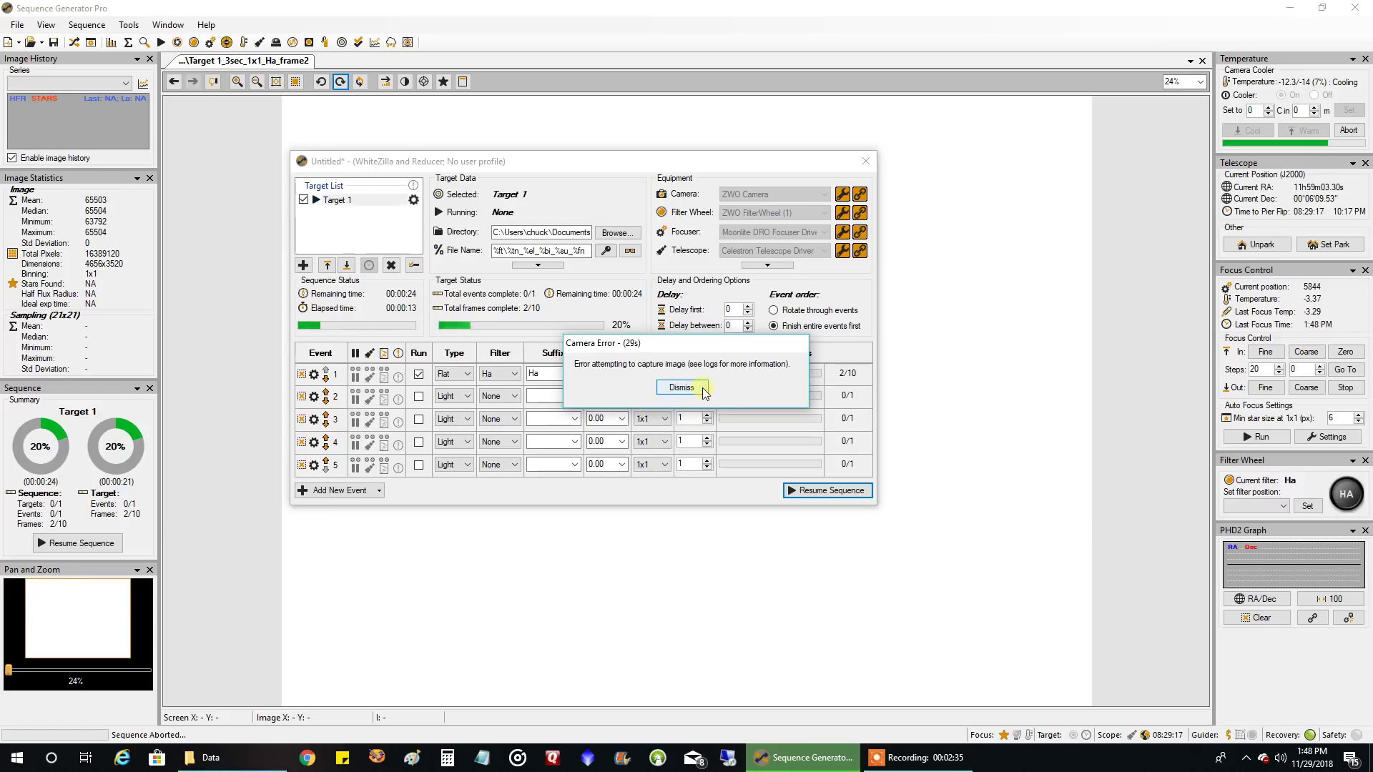
click(675, 388)
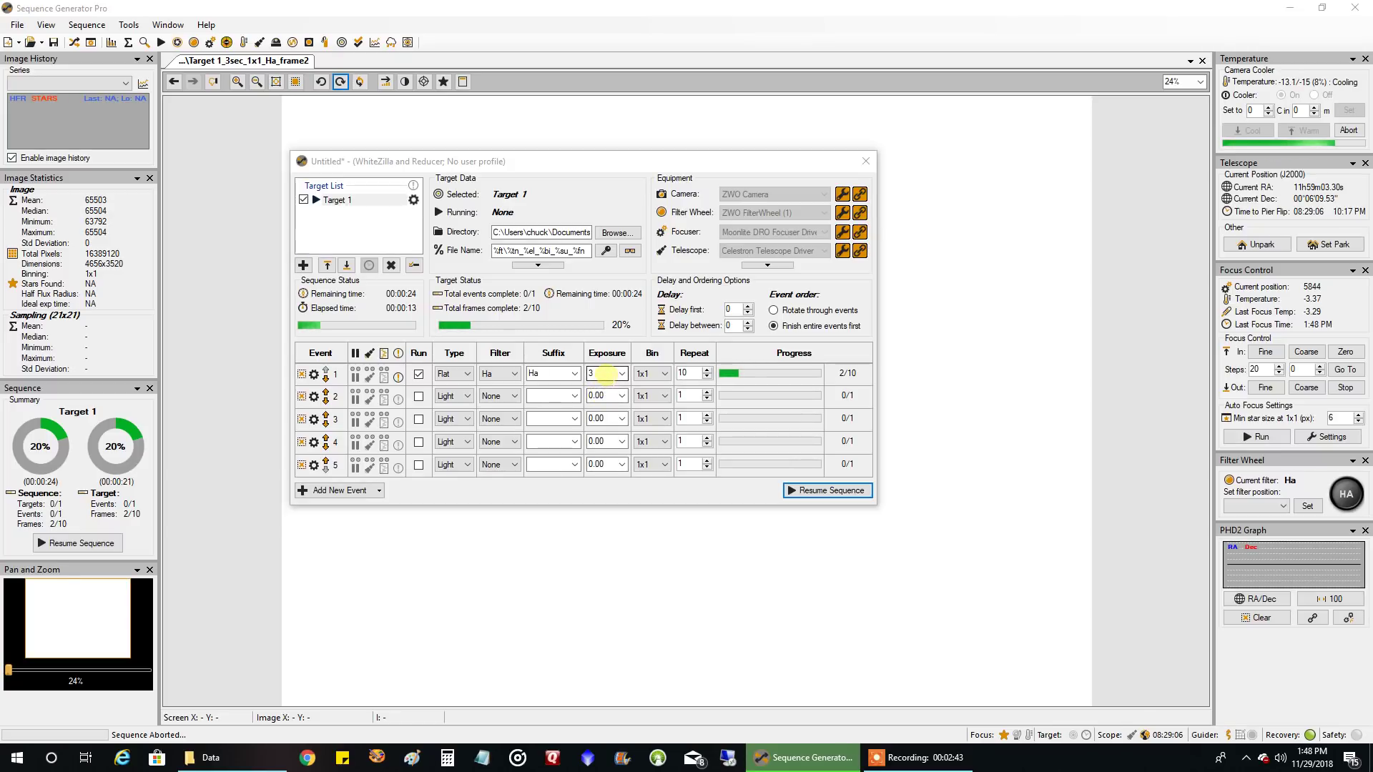
Try a 0.5 s flat exposure, resume the run, then stop it again
click(605, 373)
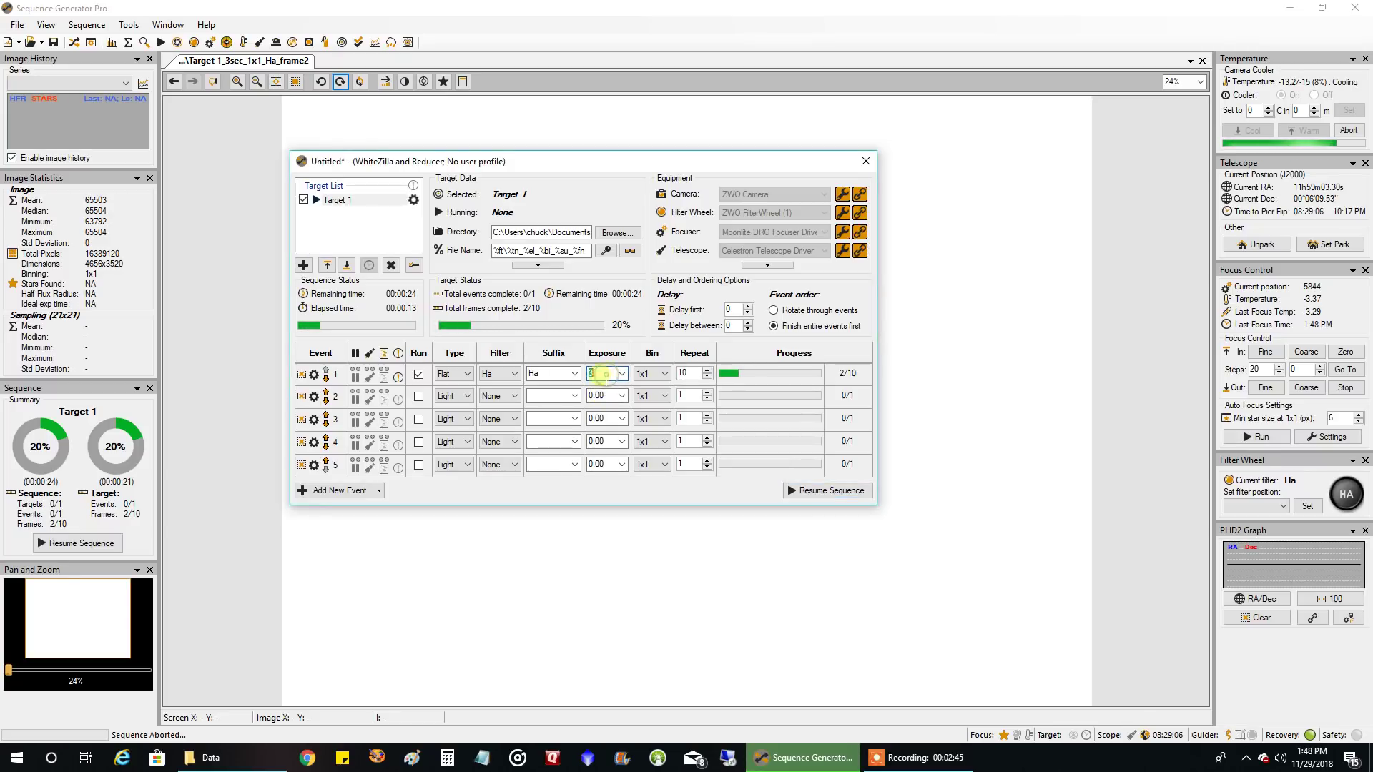
text(0)
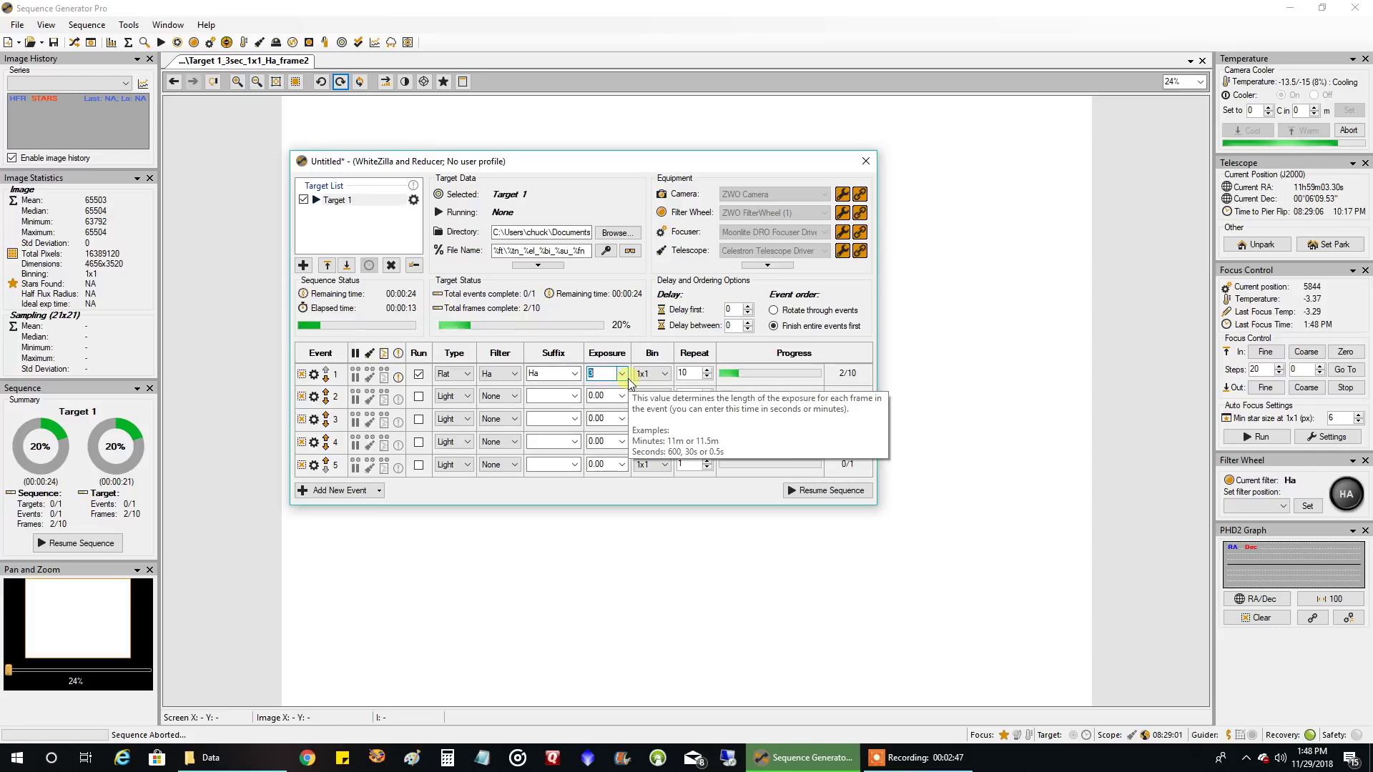
text(.5)
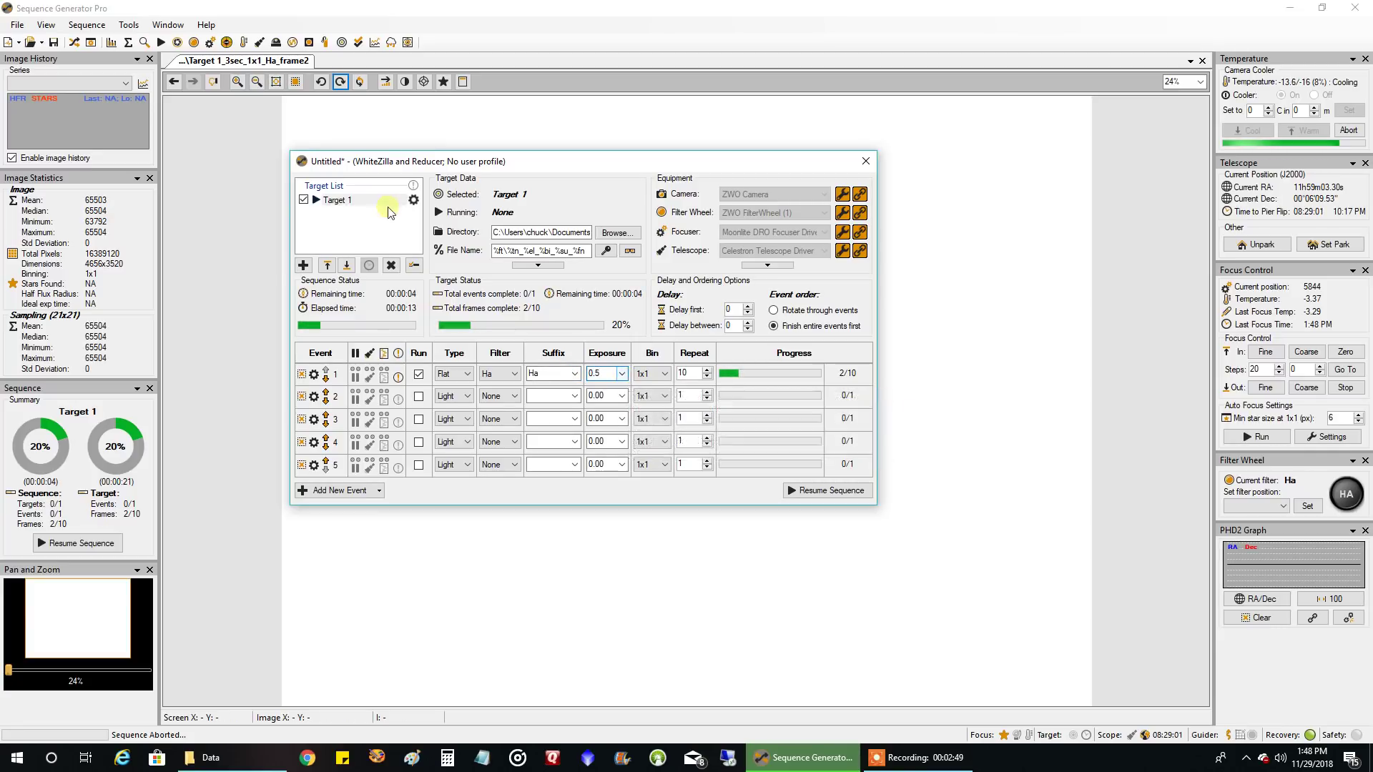
click(804, 492)
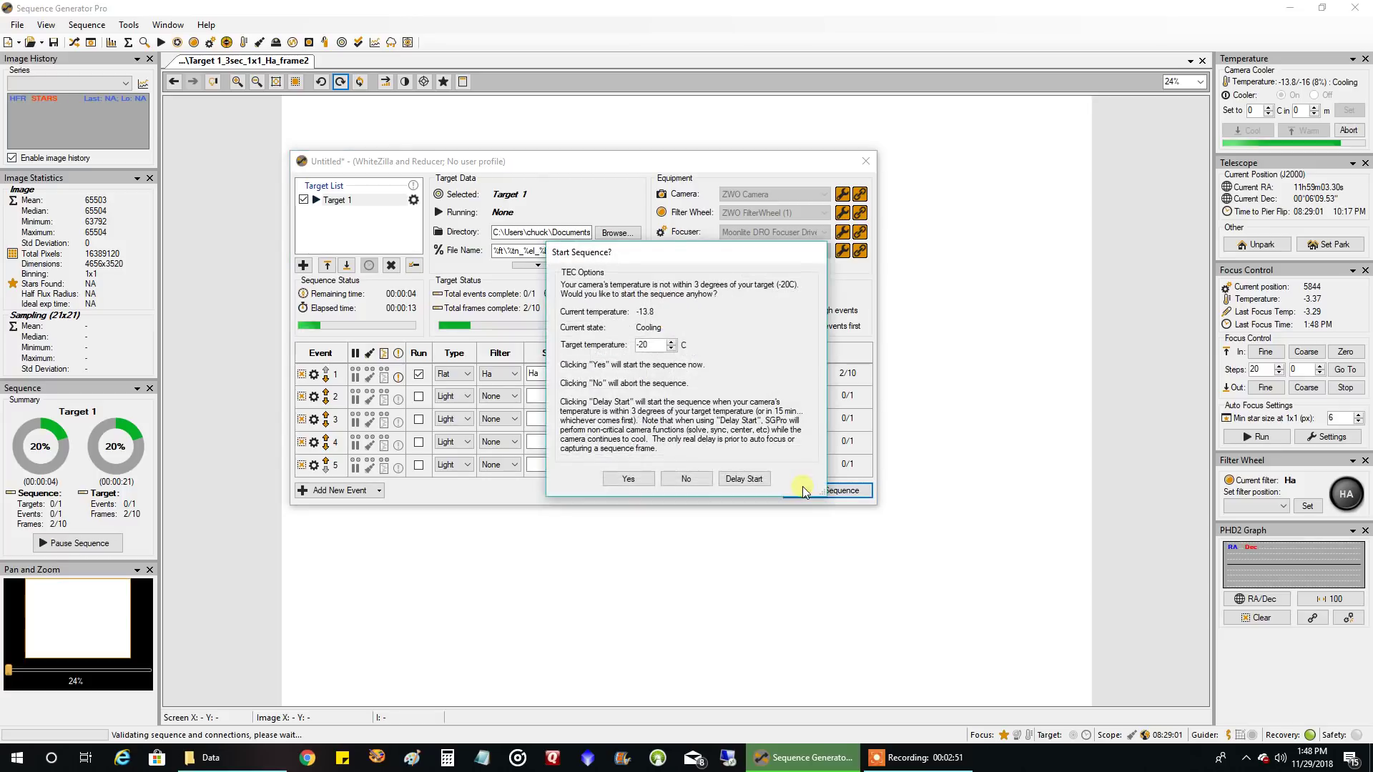
click(625, 479)
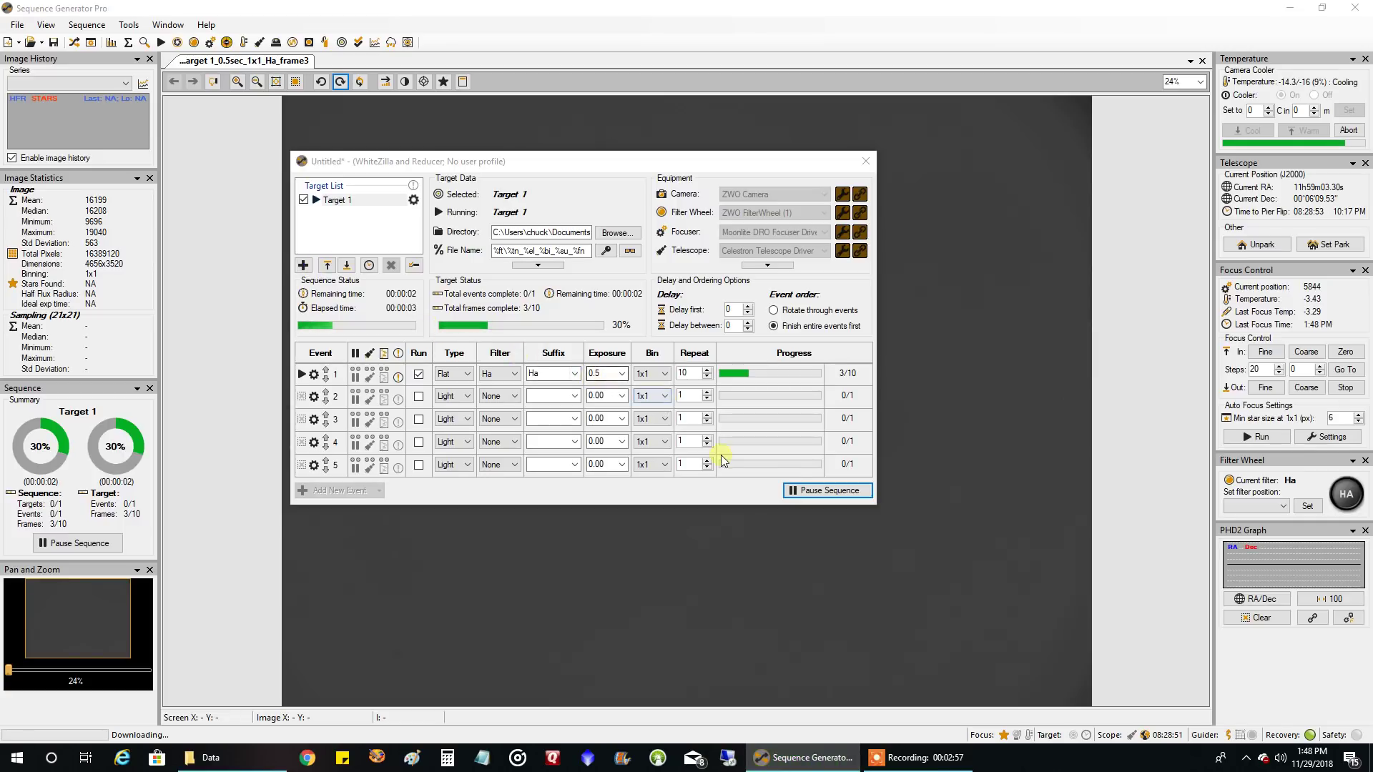
click(800, 492)
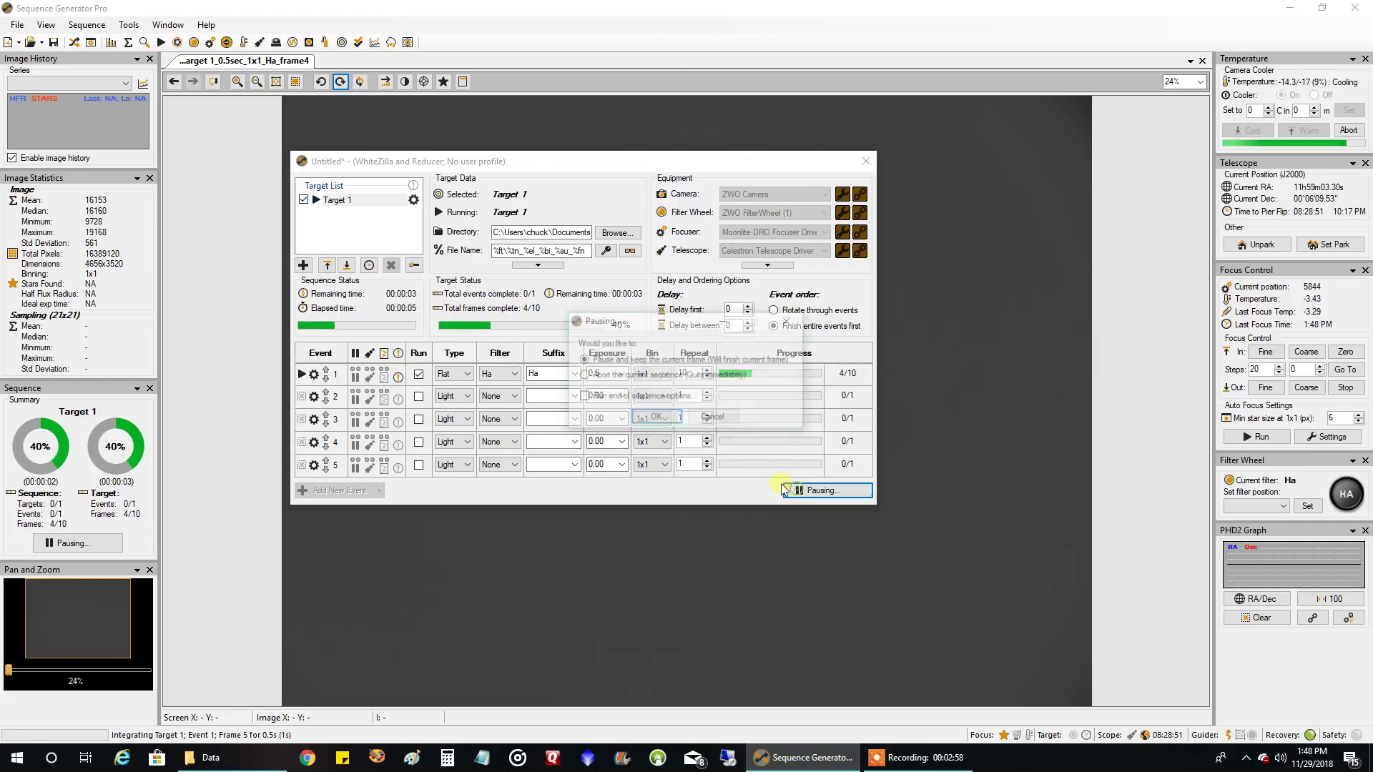
click(636, 417)
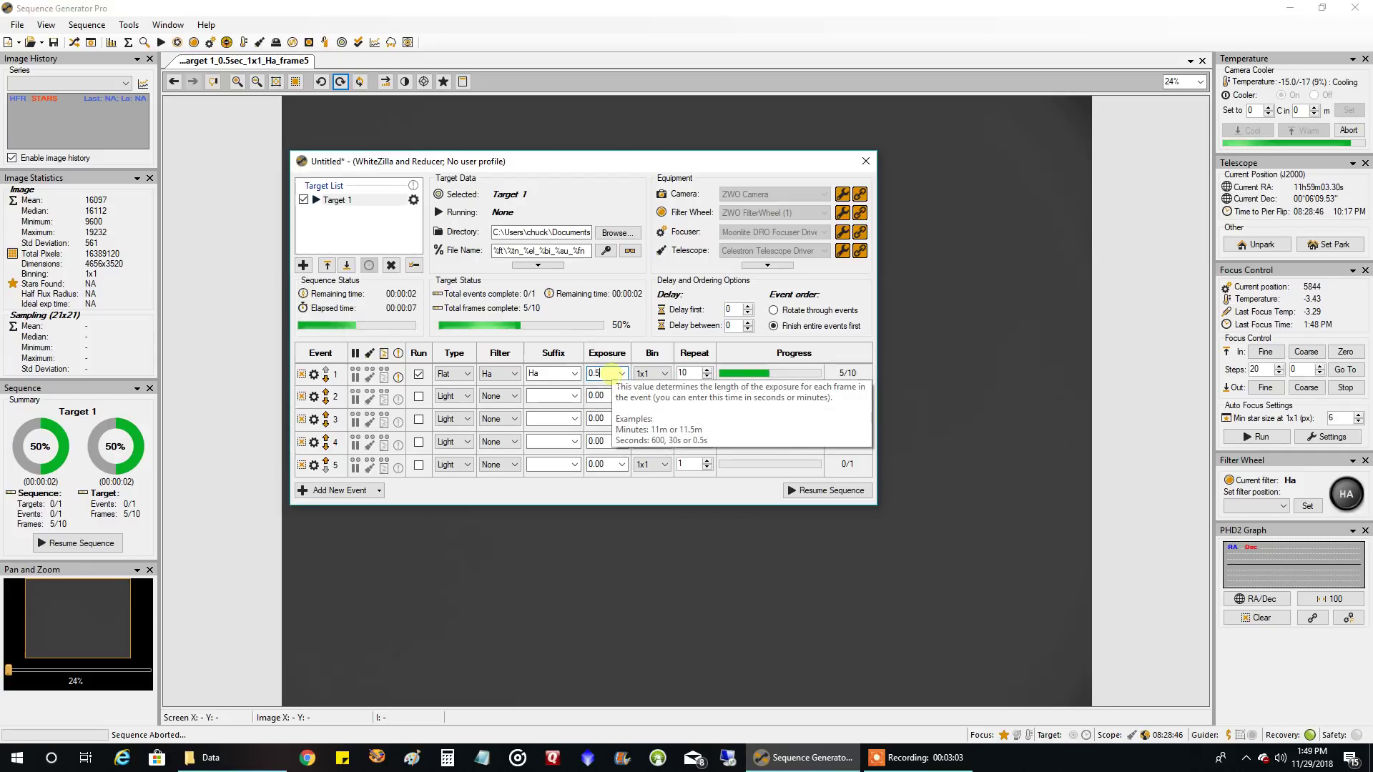
Try a 0.1 s flat exposure, resume the run, then abort it again
key(BackSpace)
text(1)
click(823, 491)
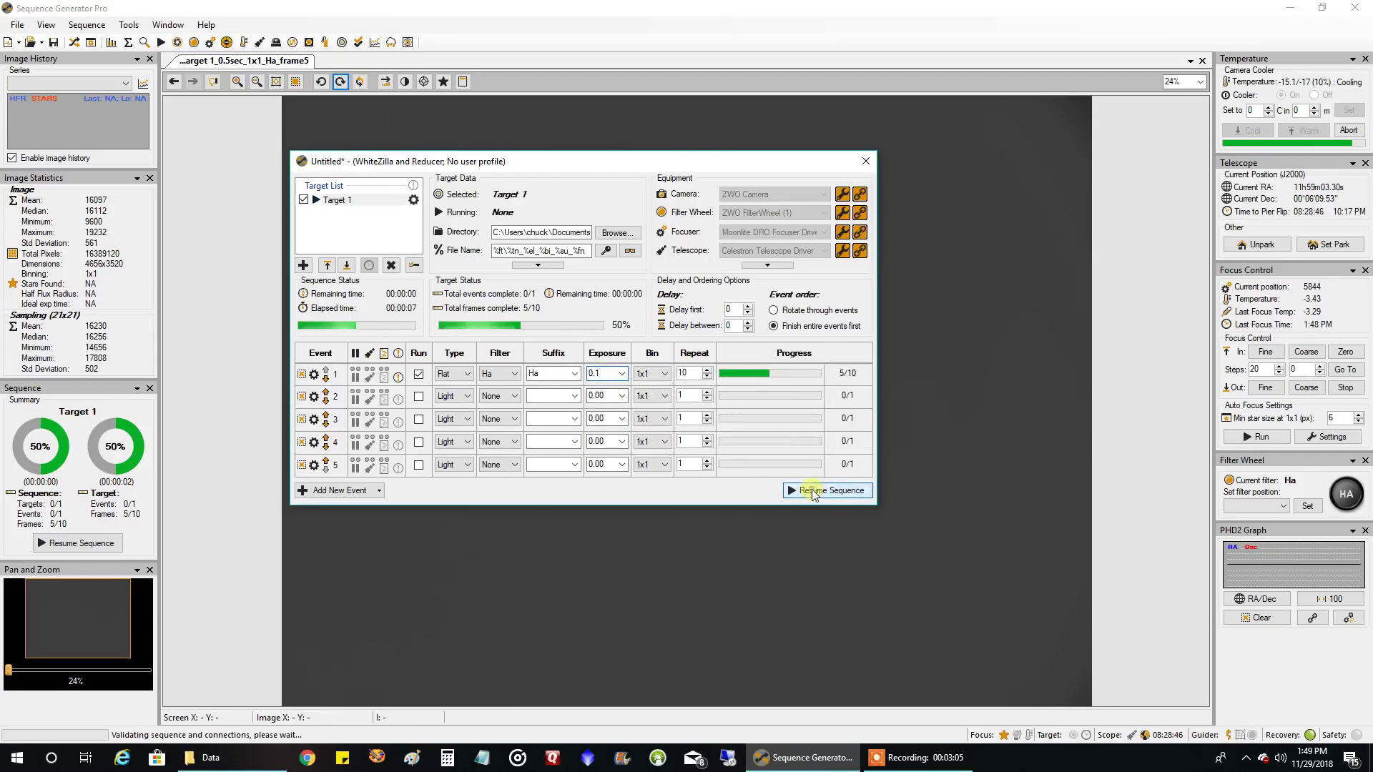
click(627, 479)
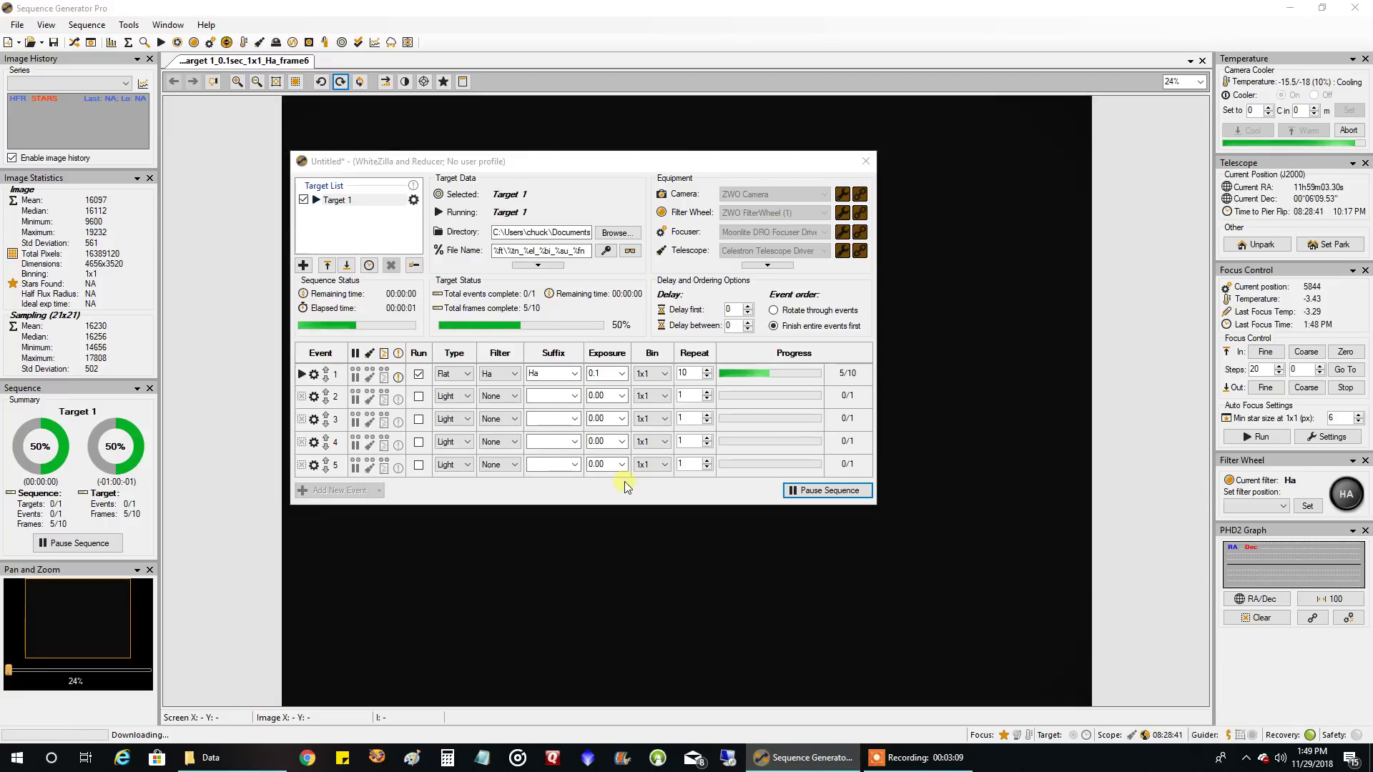
click(815, 490)
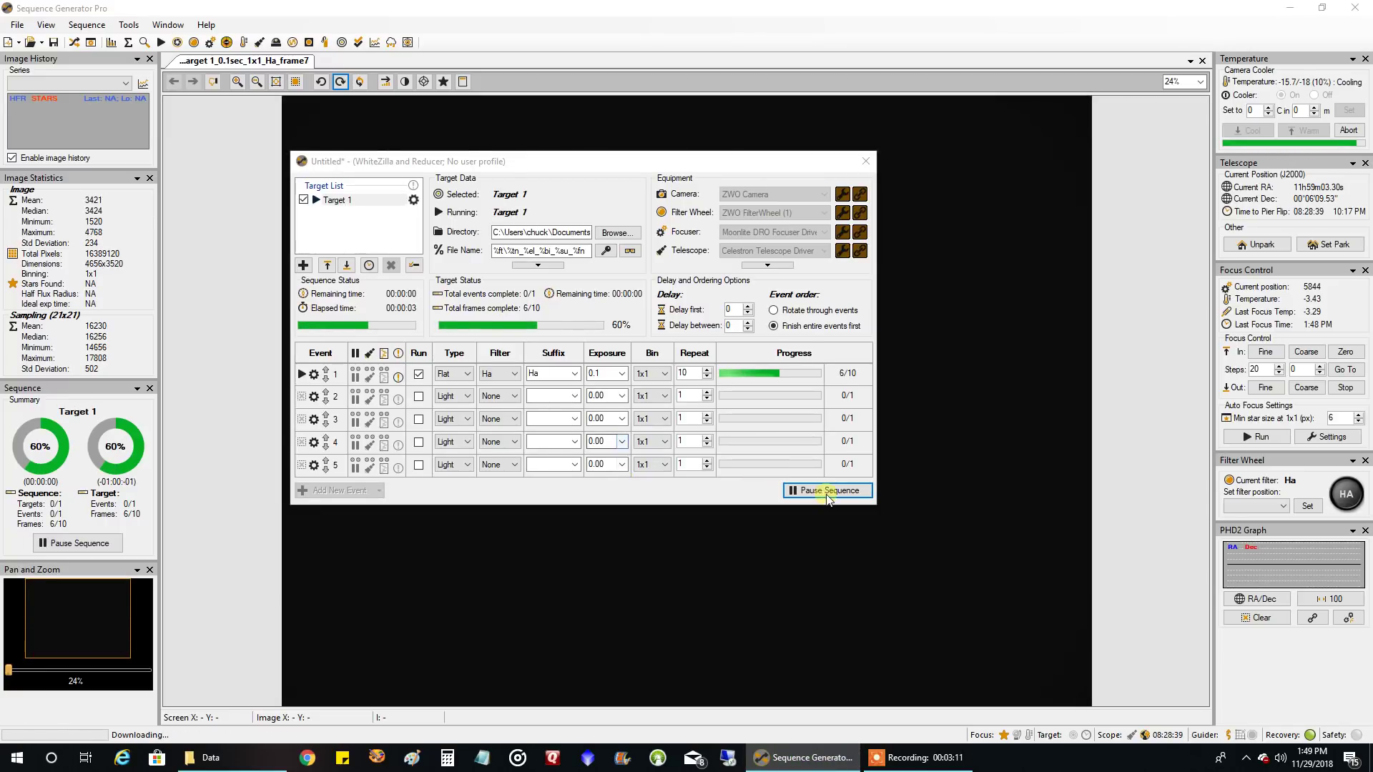
click(658, 376)
click(656, 419)
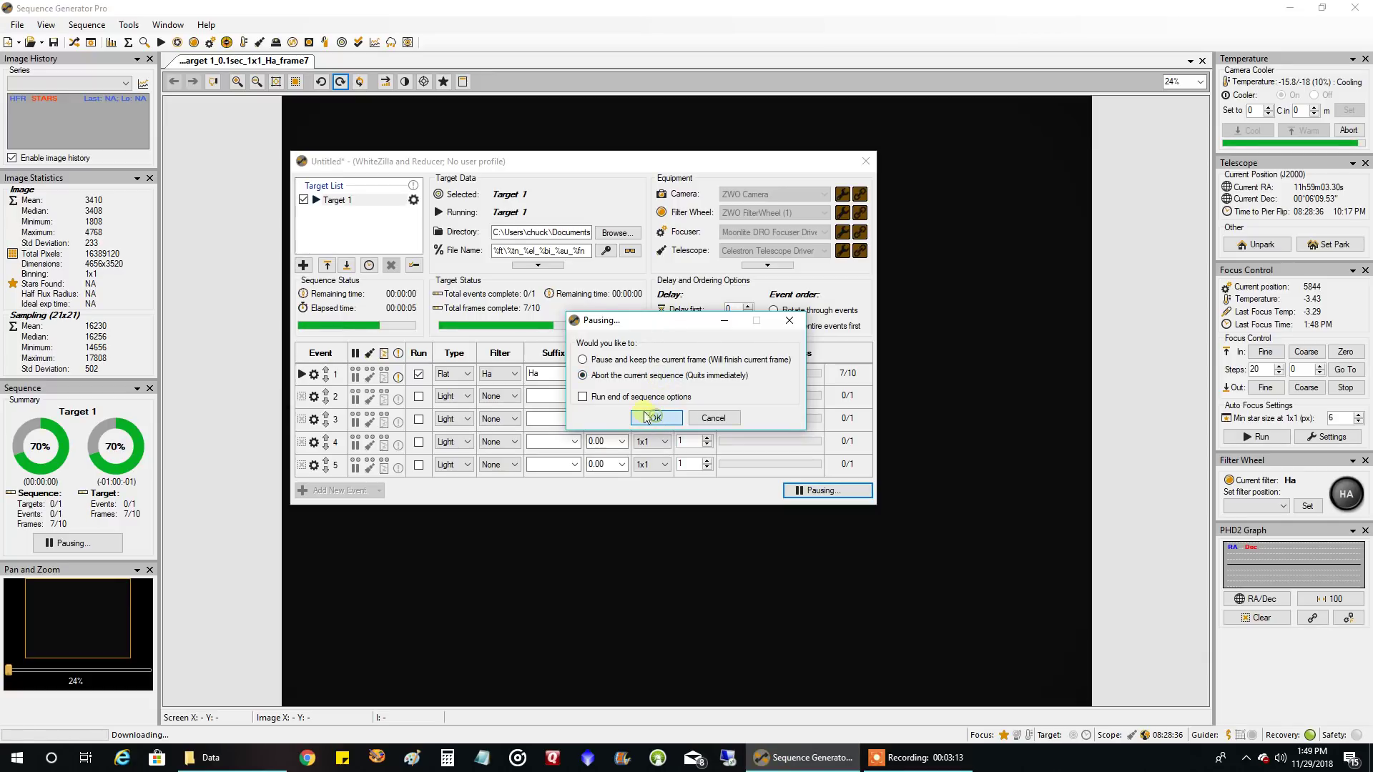
Set the flat exposure to 0.25 s and resume until all 10 flats complete
click(619, 379)
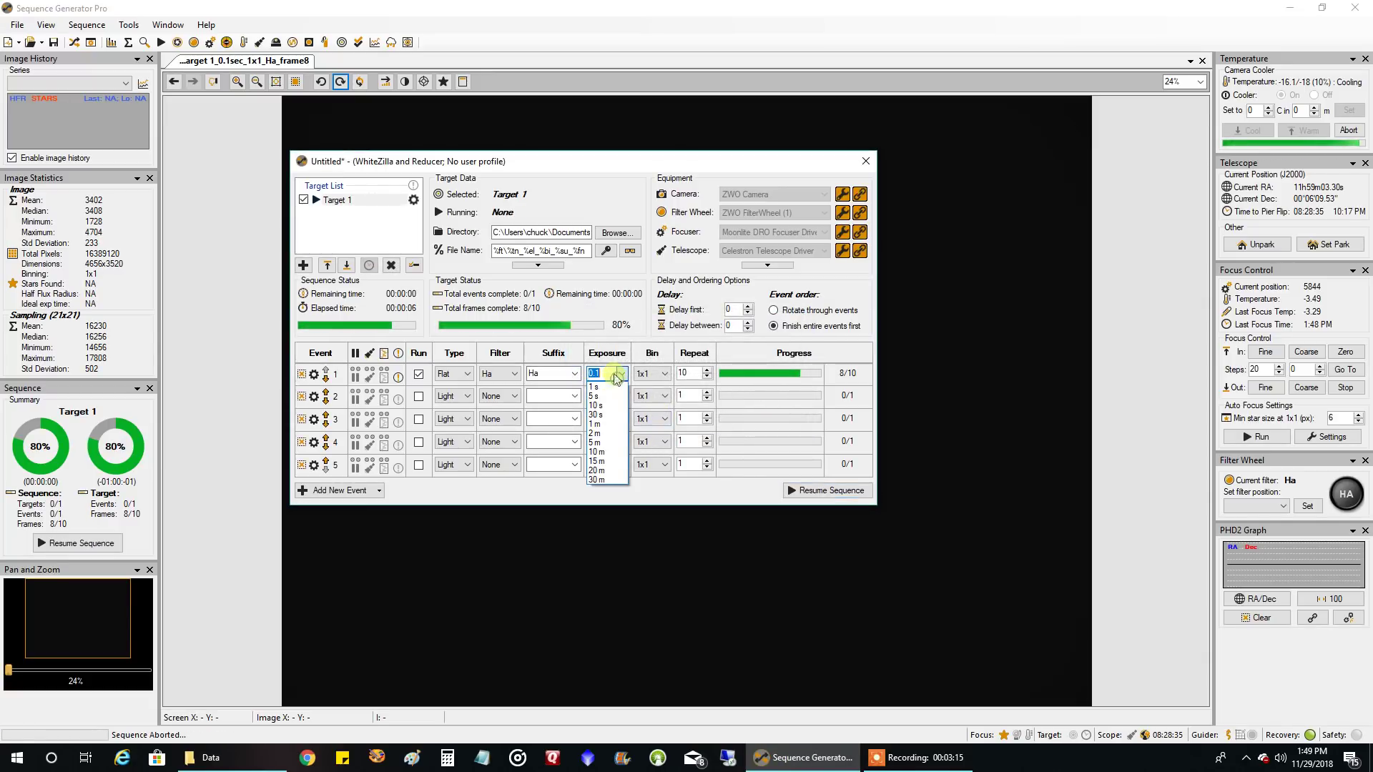
click(607, 372)
key(BackSpace)
key(BackSpace)
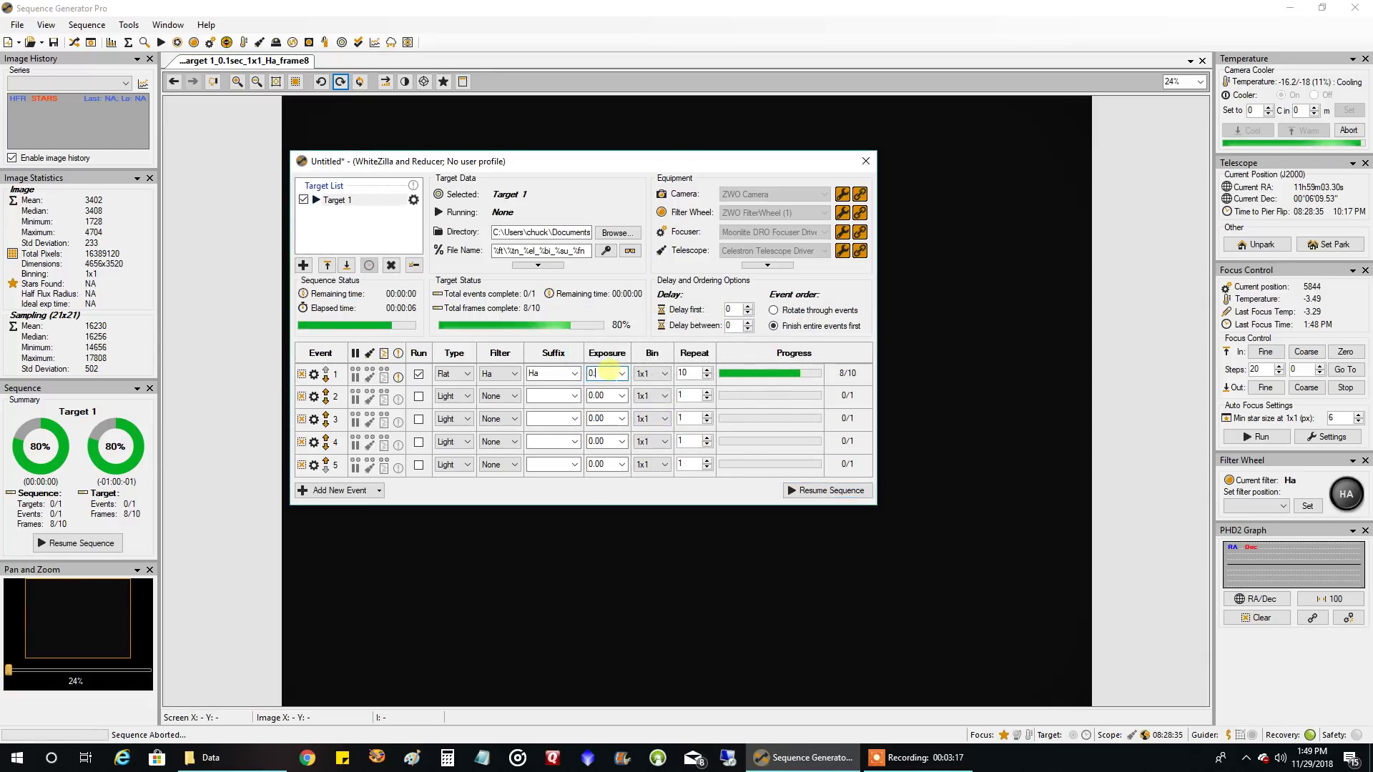
text(.25)
click(812, 492)
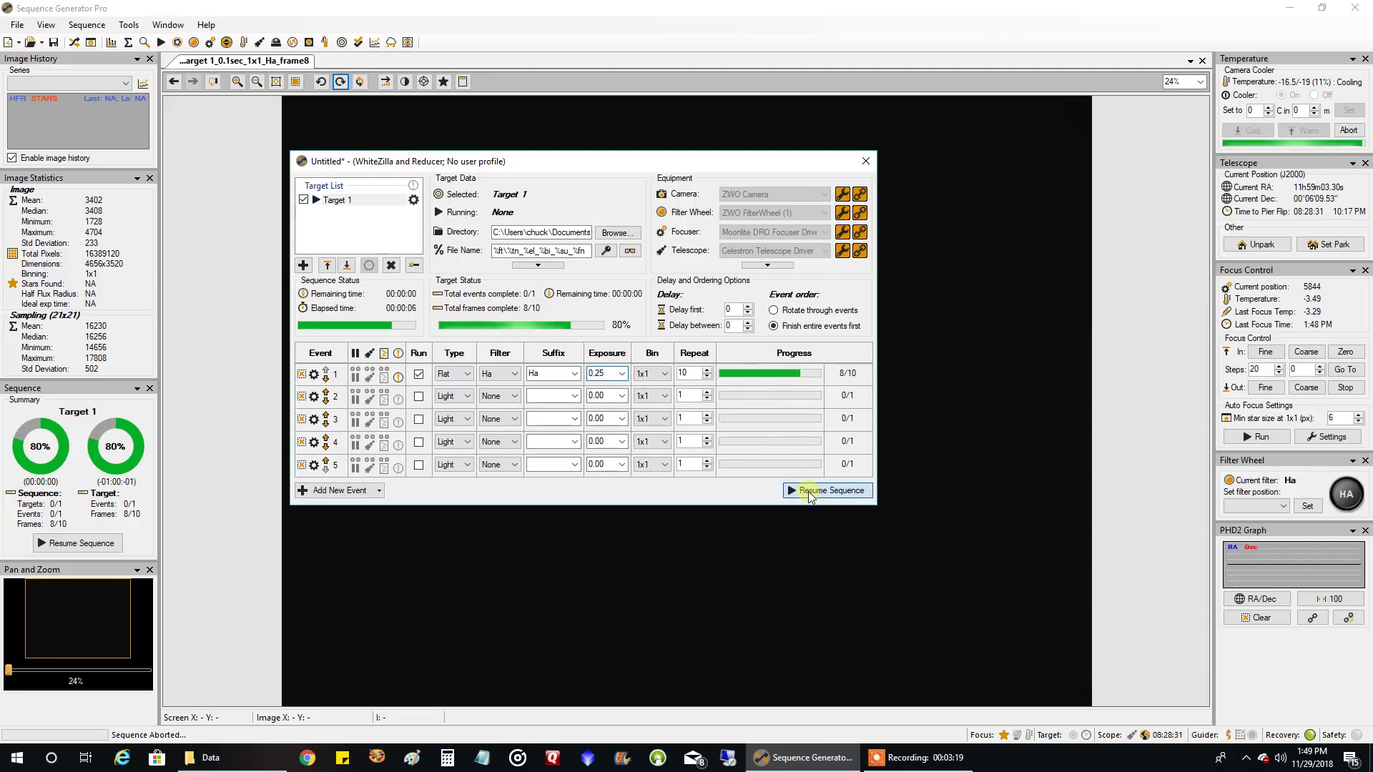
click(623, 481)
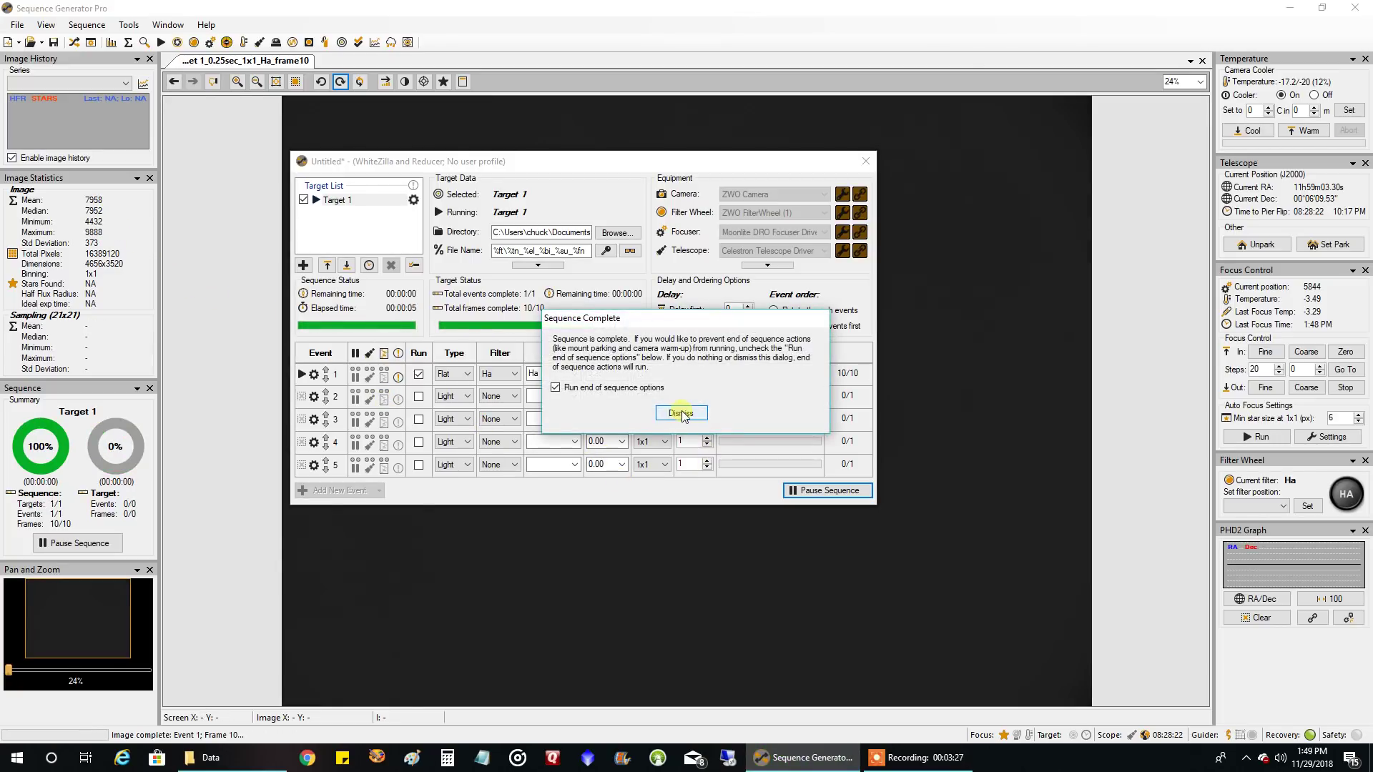
click(672, 413)
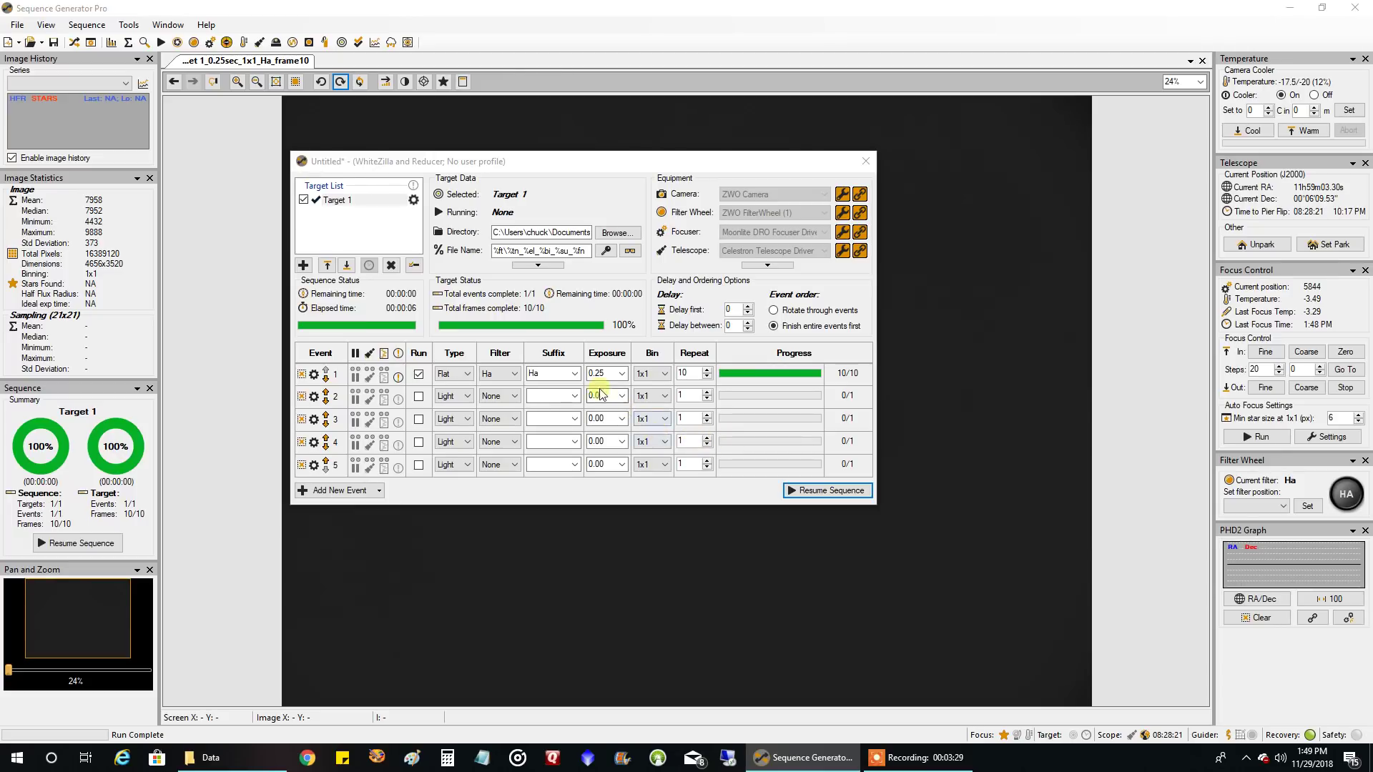
Set the Ha flat event's repeat count to 50 and restart the sequence from the beginning
click(691, 373)
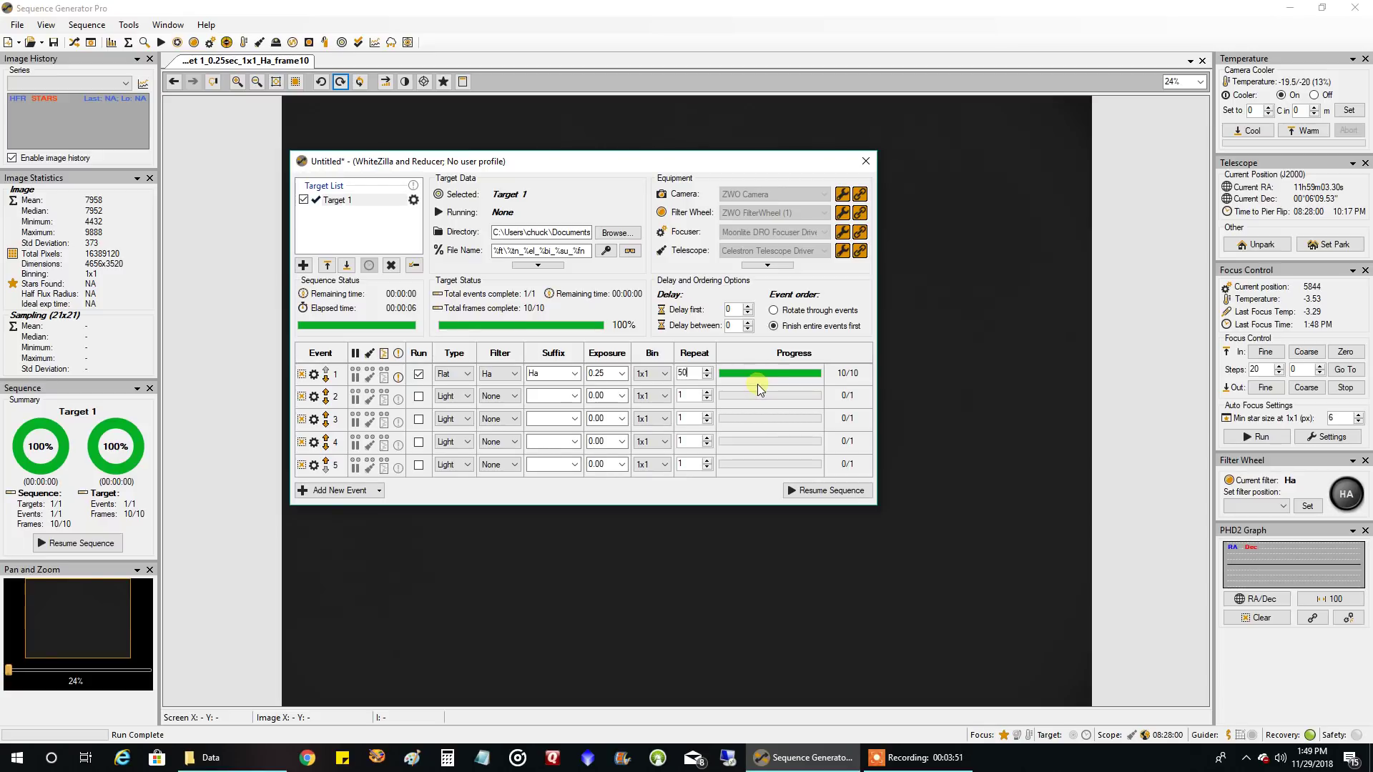
click(805, 490)
click(741, 423)
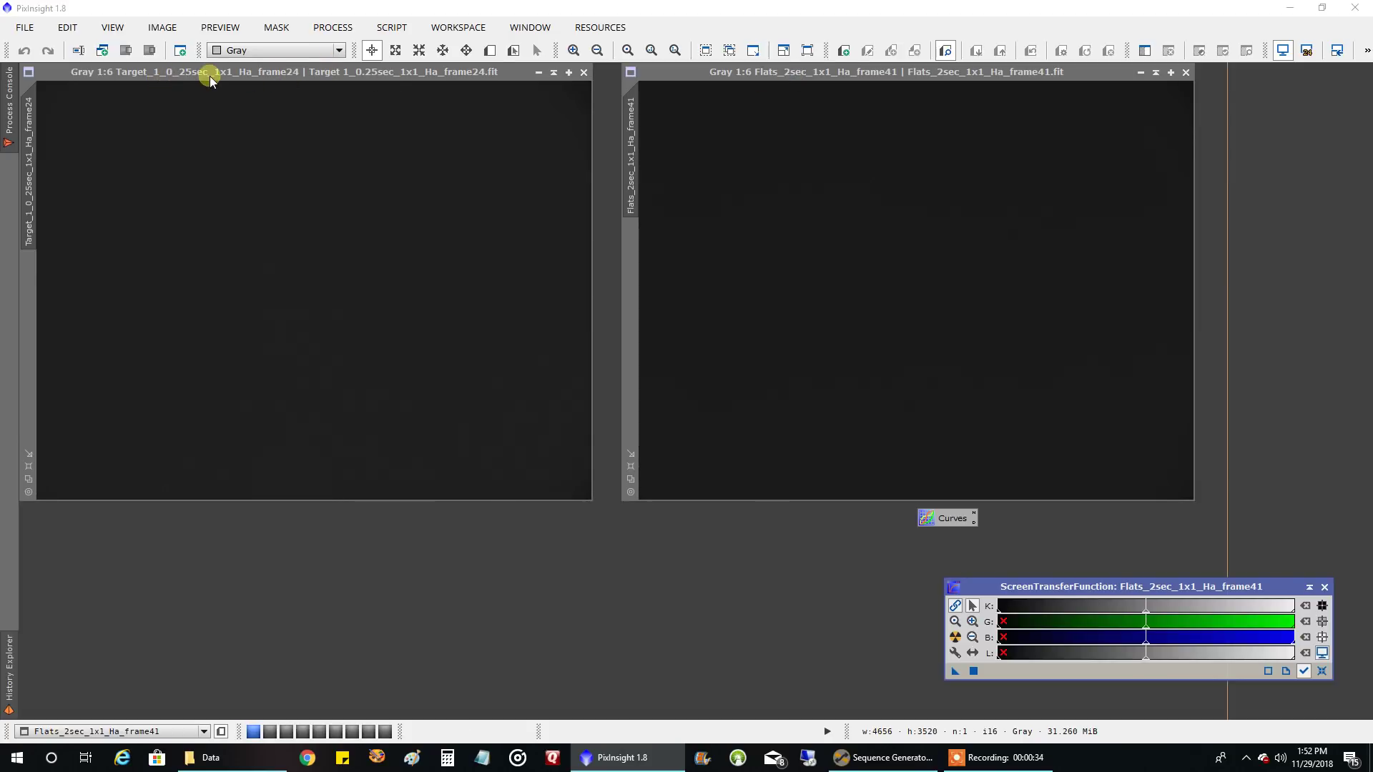
Apply STF Auto Stretch to the 0.25 s Target flat frame and the 2 s Flats frame
click(261, 141)
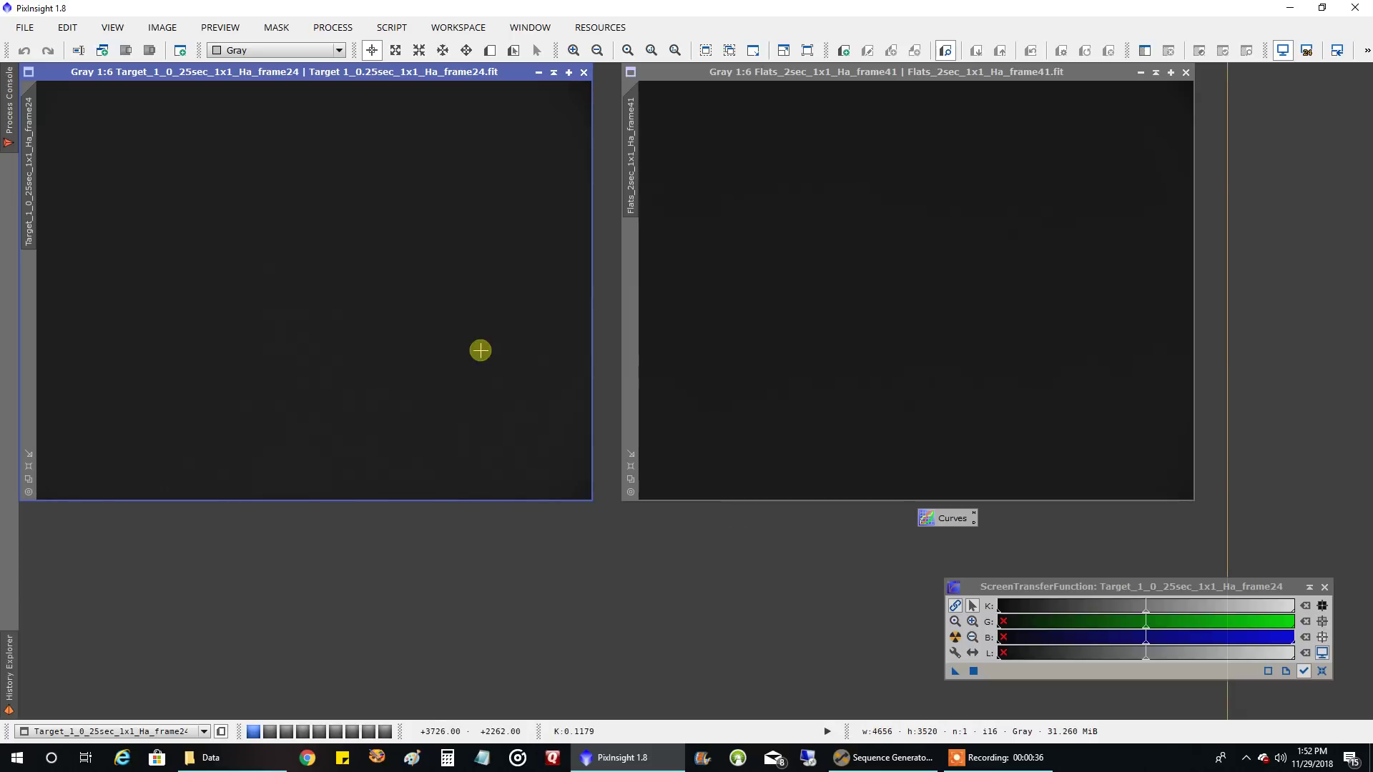
click(954, 637)
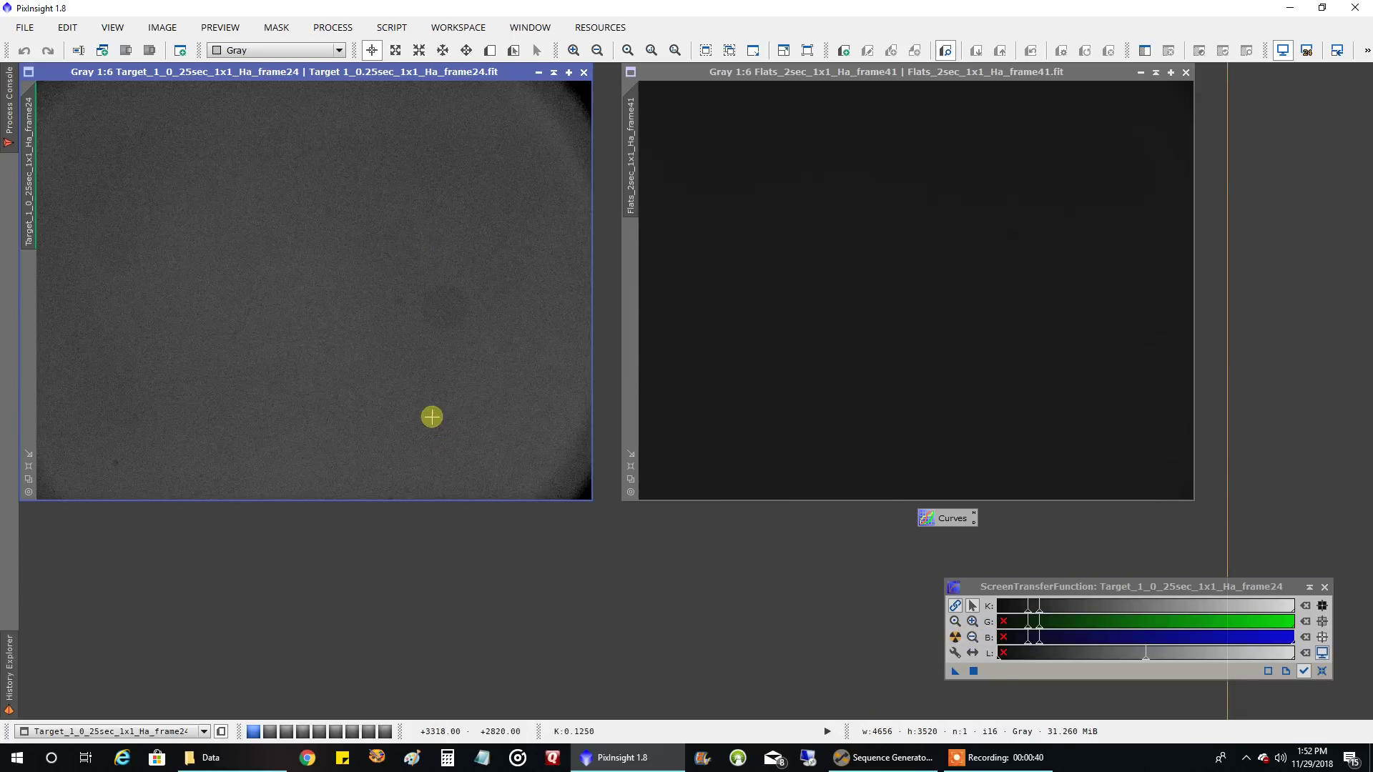
click(878, 400)
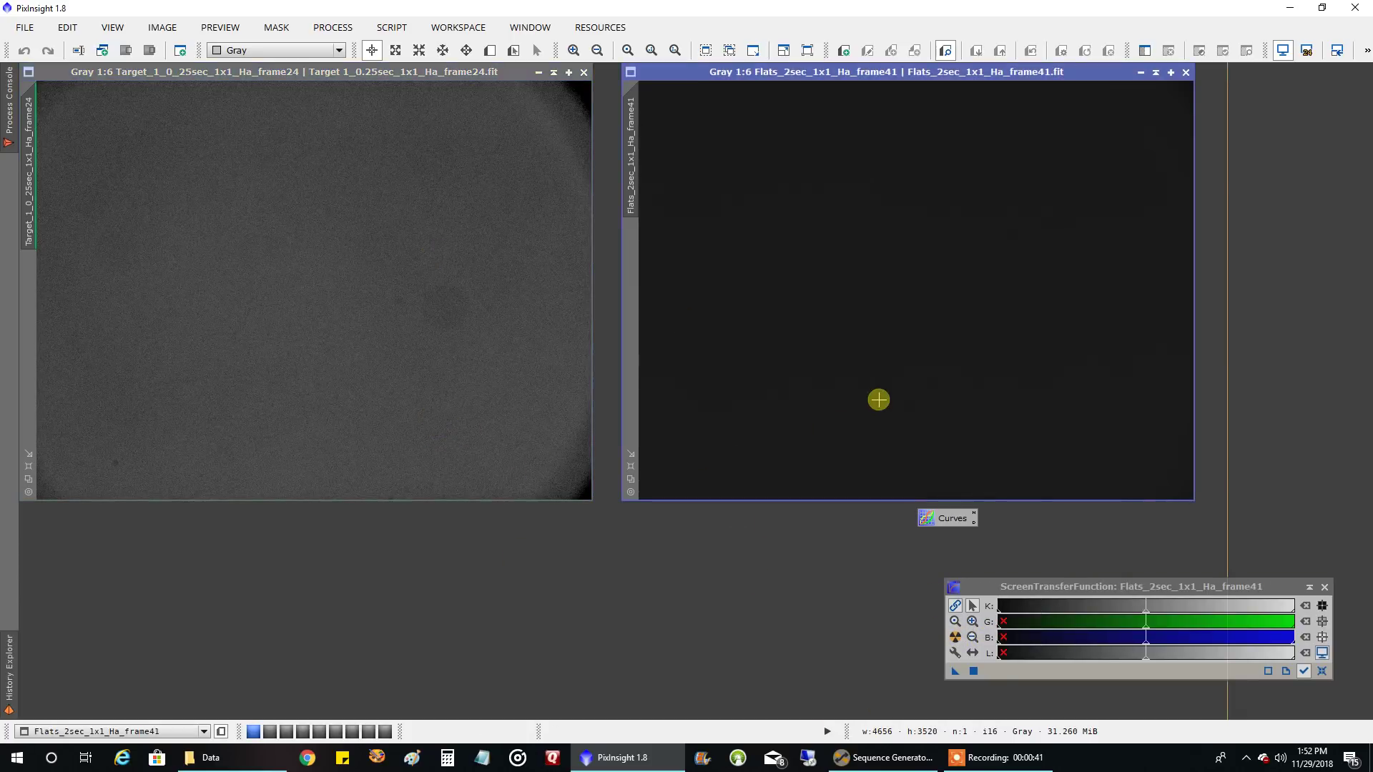
click(955, 637)
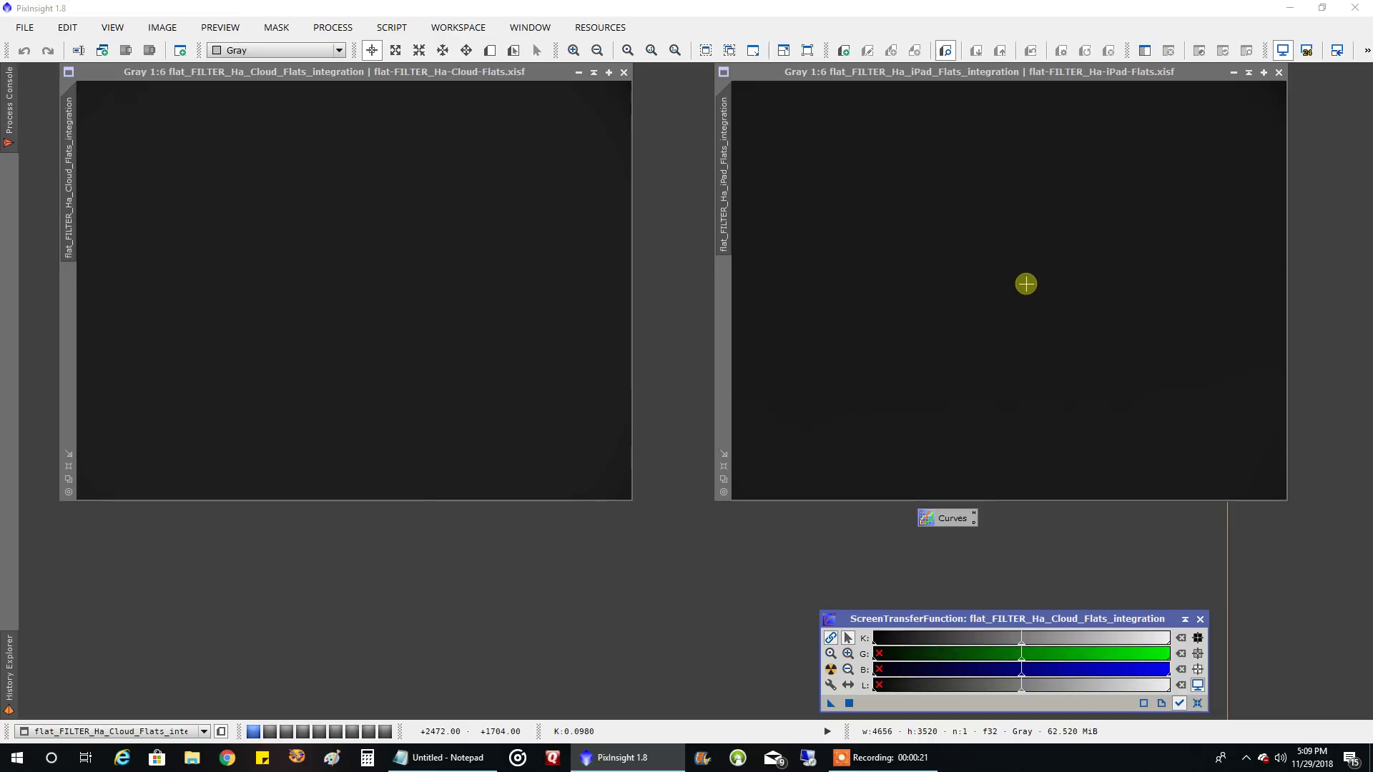
Apply STF Auto Stretch to the iPad master flat to show its vignetting and dust spots
click(1025, 283)
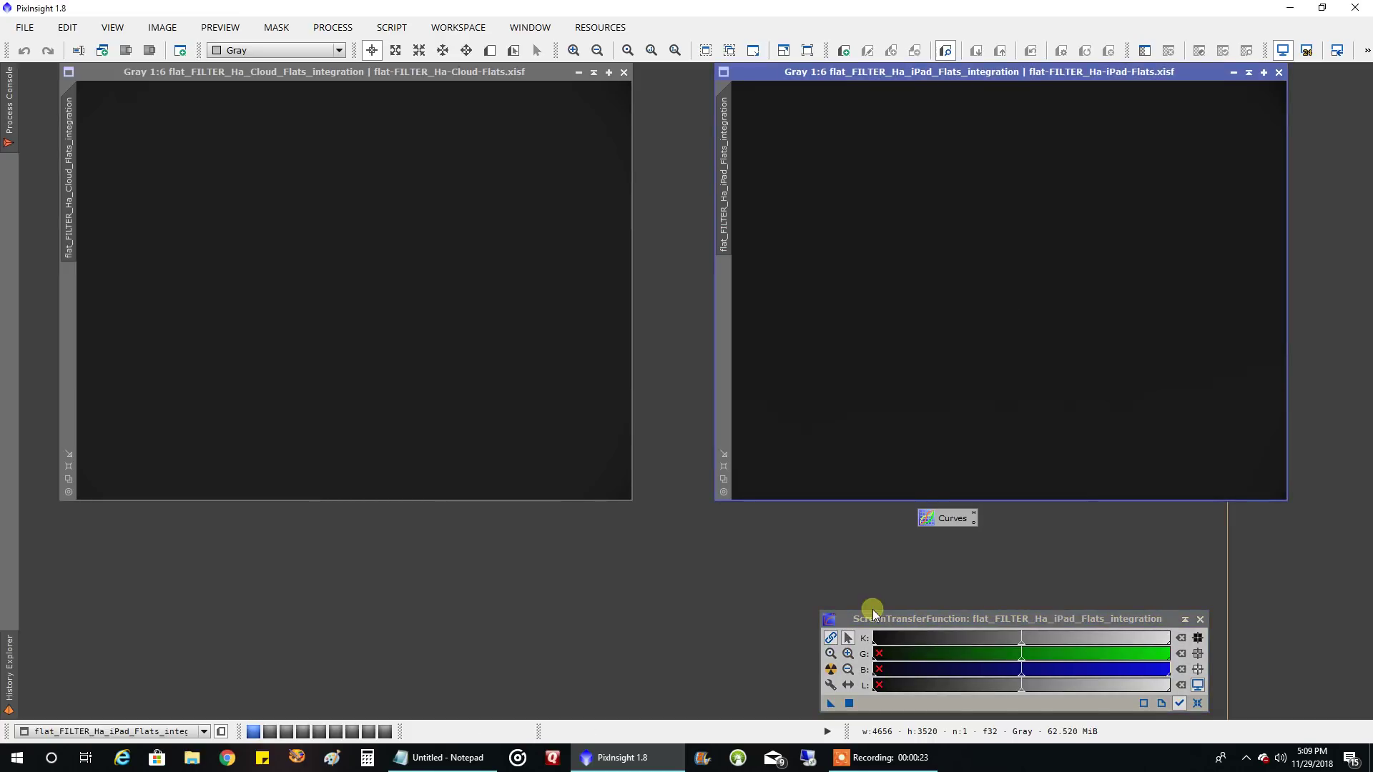
click(830, 671)
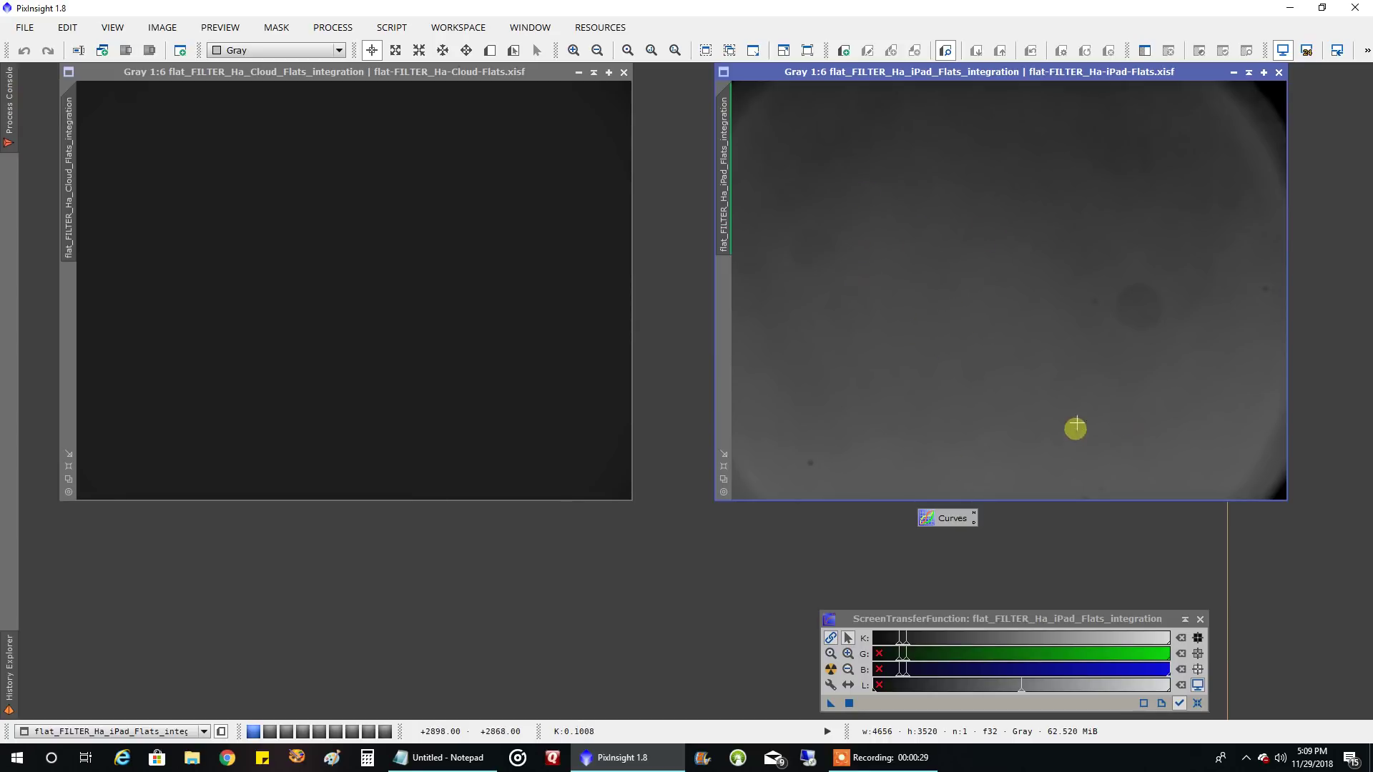
Auto-stretch the Cloud master flat and nudge the iPad master flat window slightly left
click(505, 254)
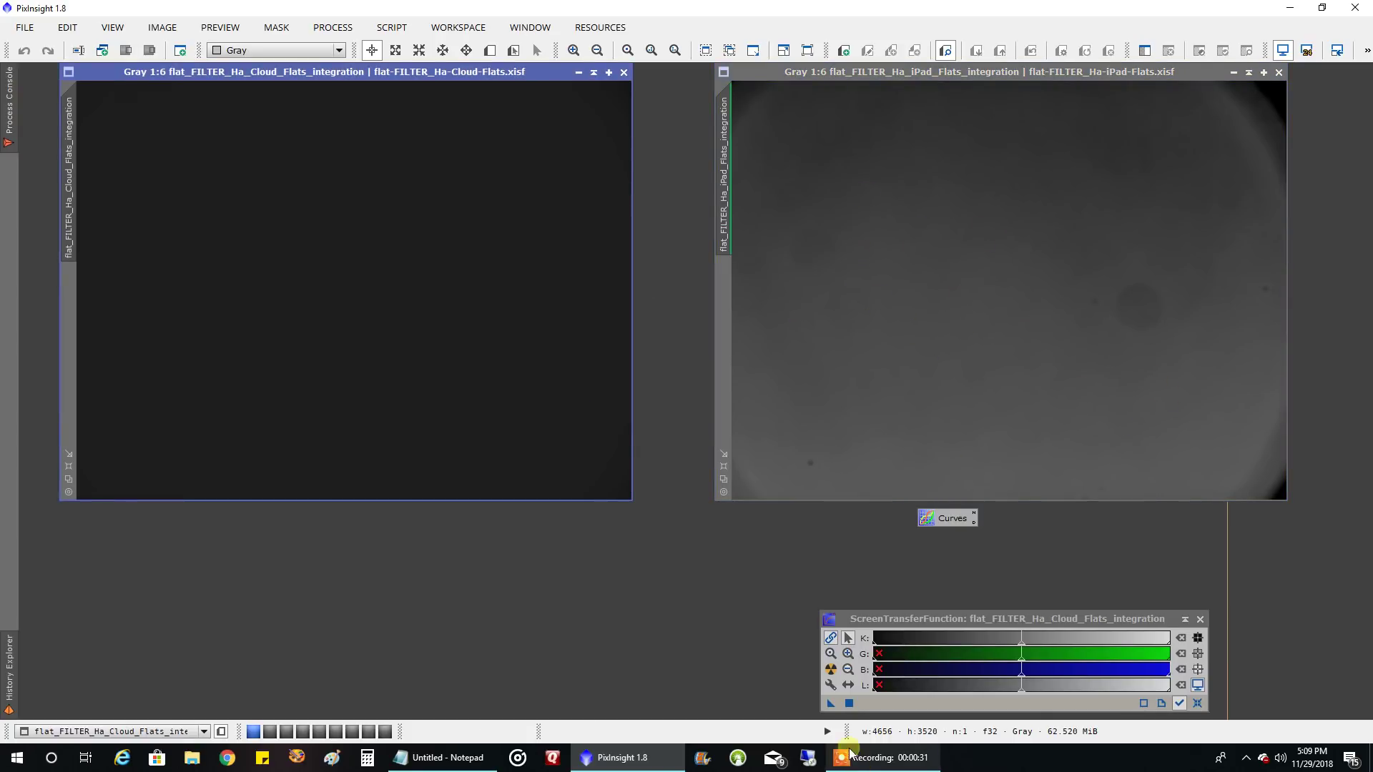
click(830, 669)
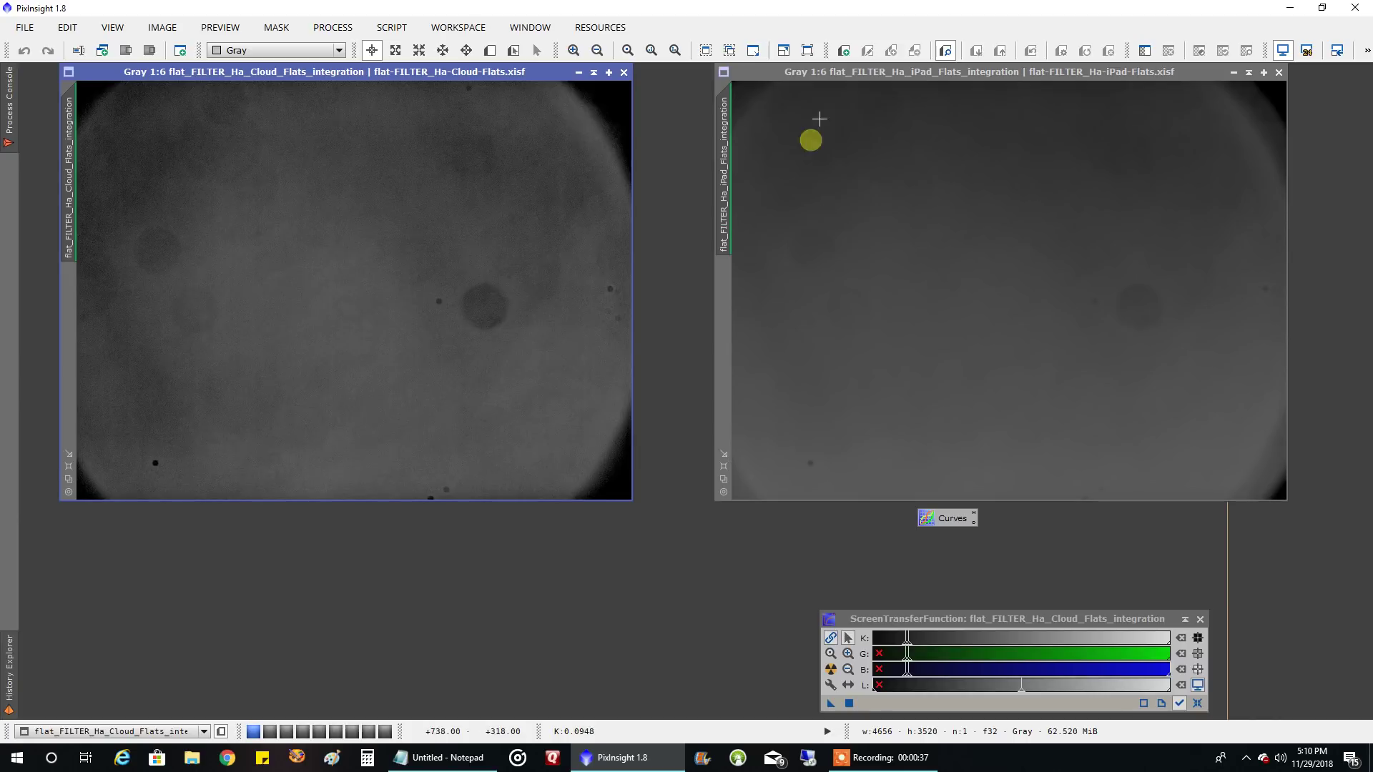
drag(819, 72, 792, 87)
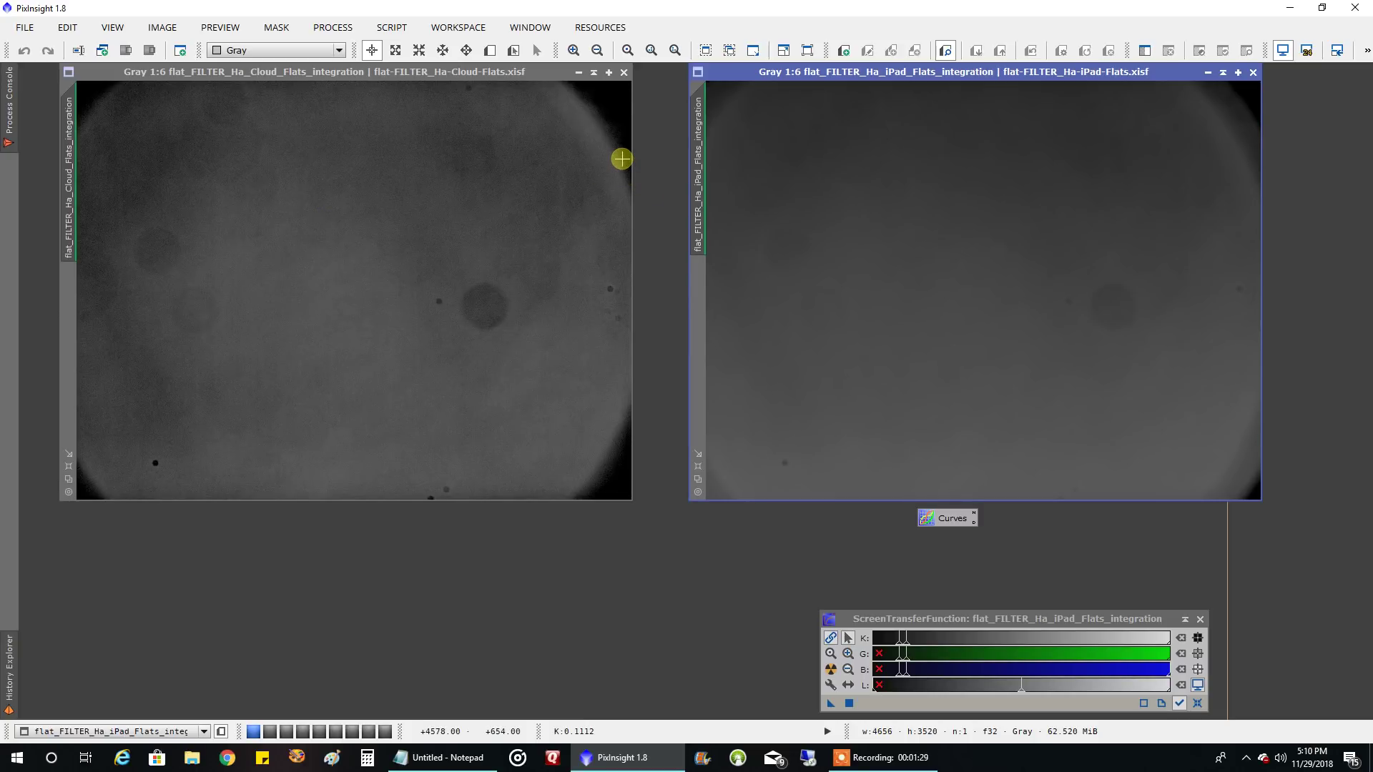
Minimize both master flats, restore the No_Flats Ha light stack, and zoom around the Horsehead region
click(578, 72)
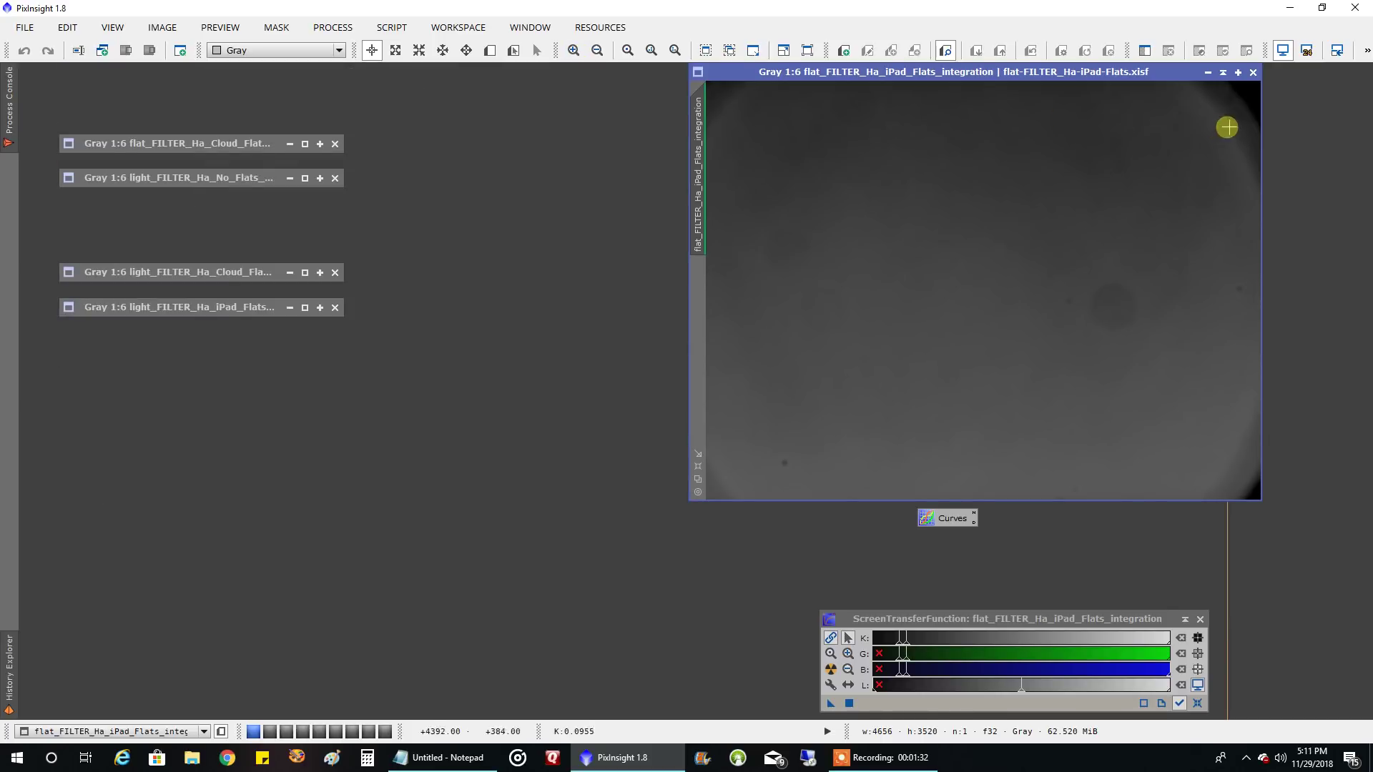
click(1223, 73)
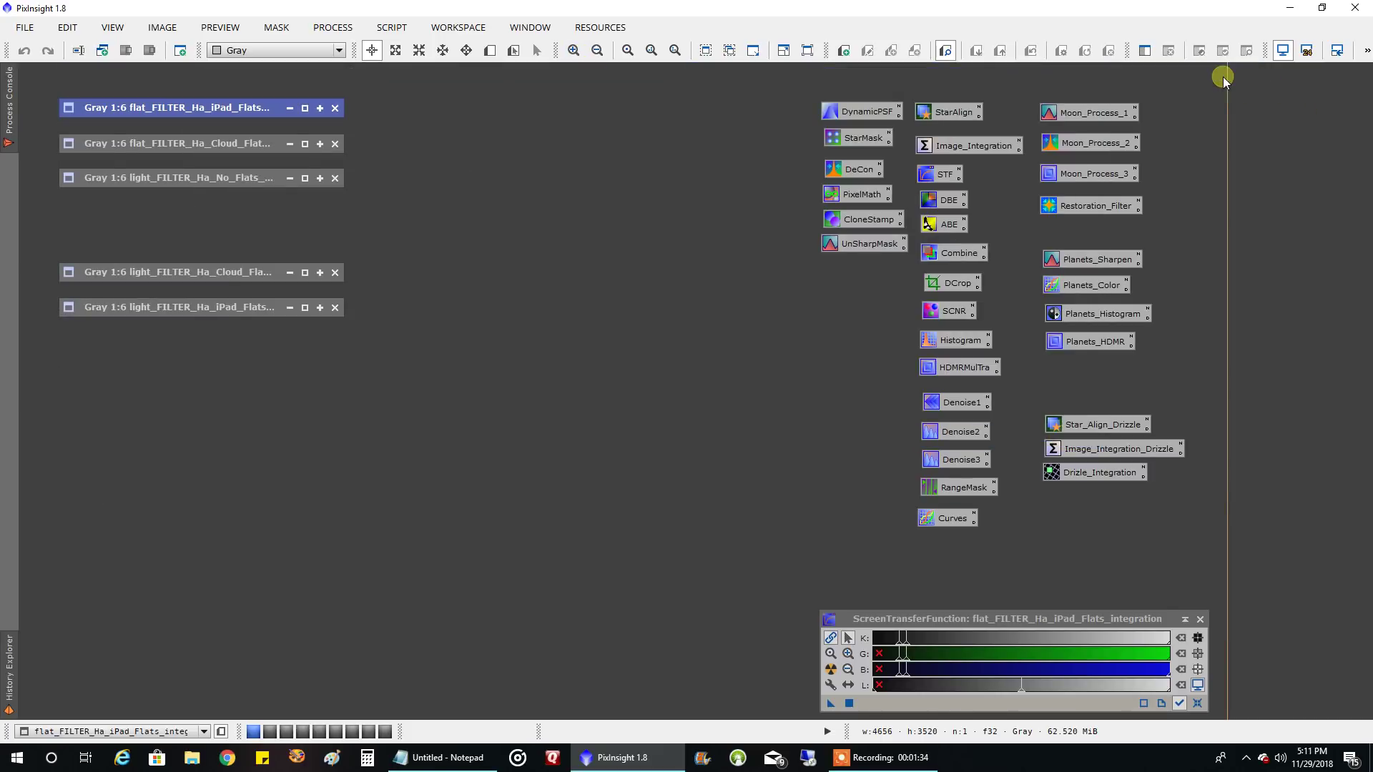
double_click(238, 184)
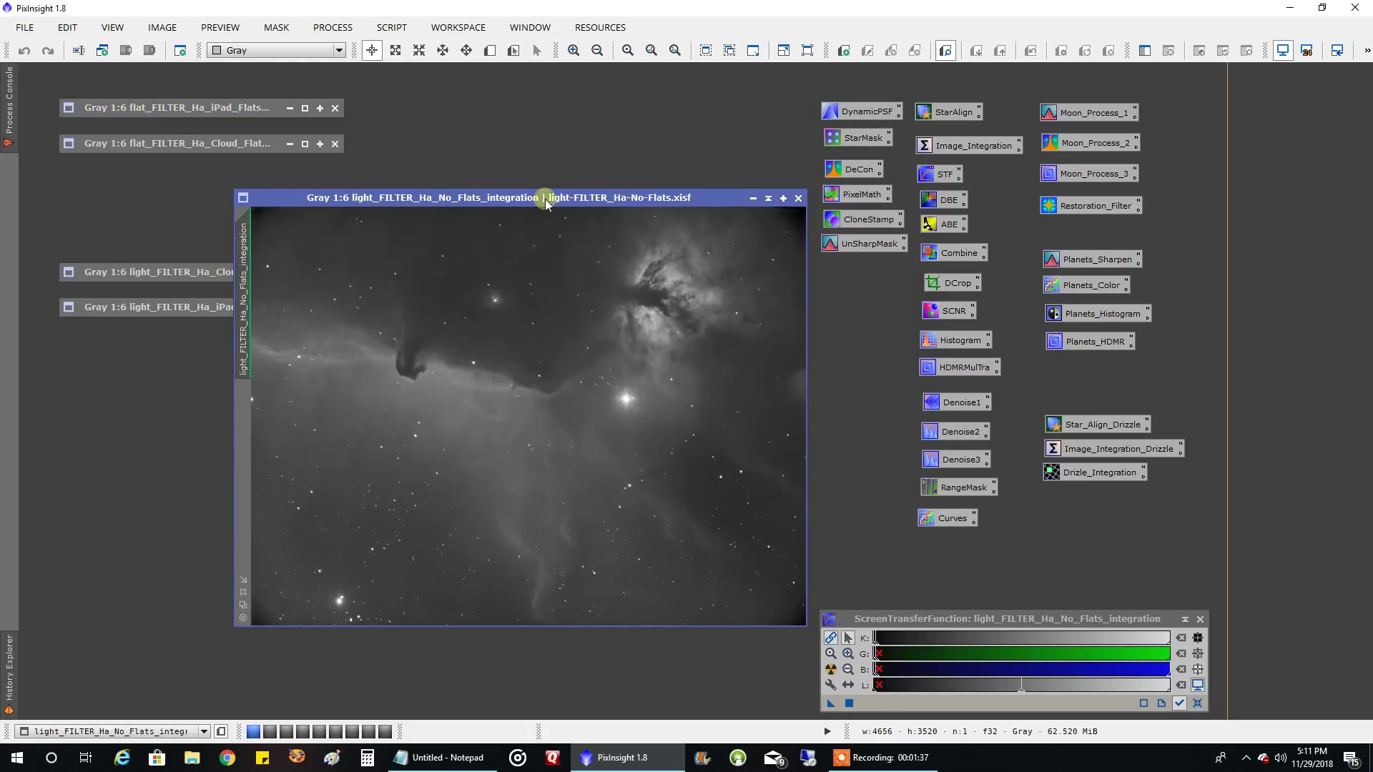
drag(541, 194, 587, 133)
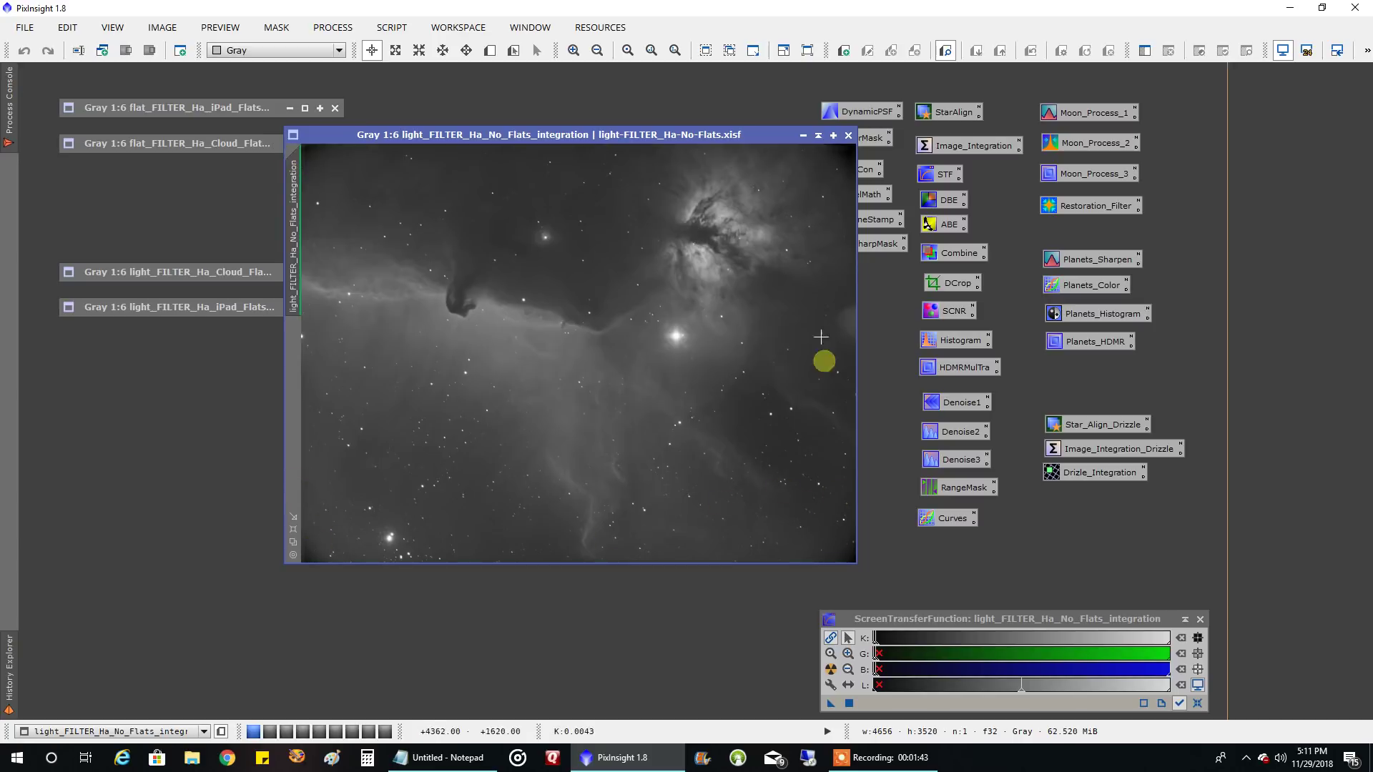
scroll(648, 368, up, 3)
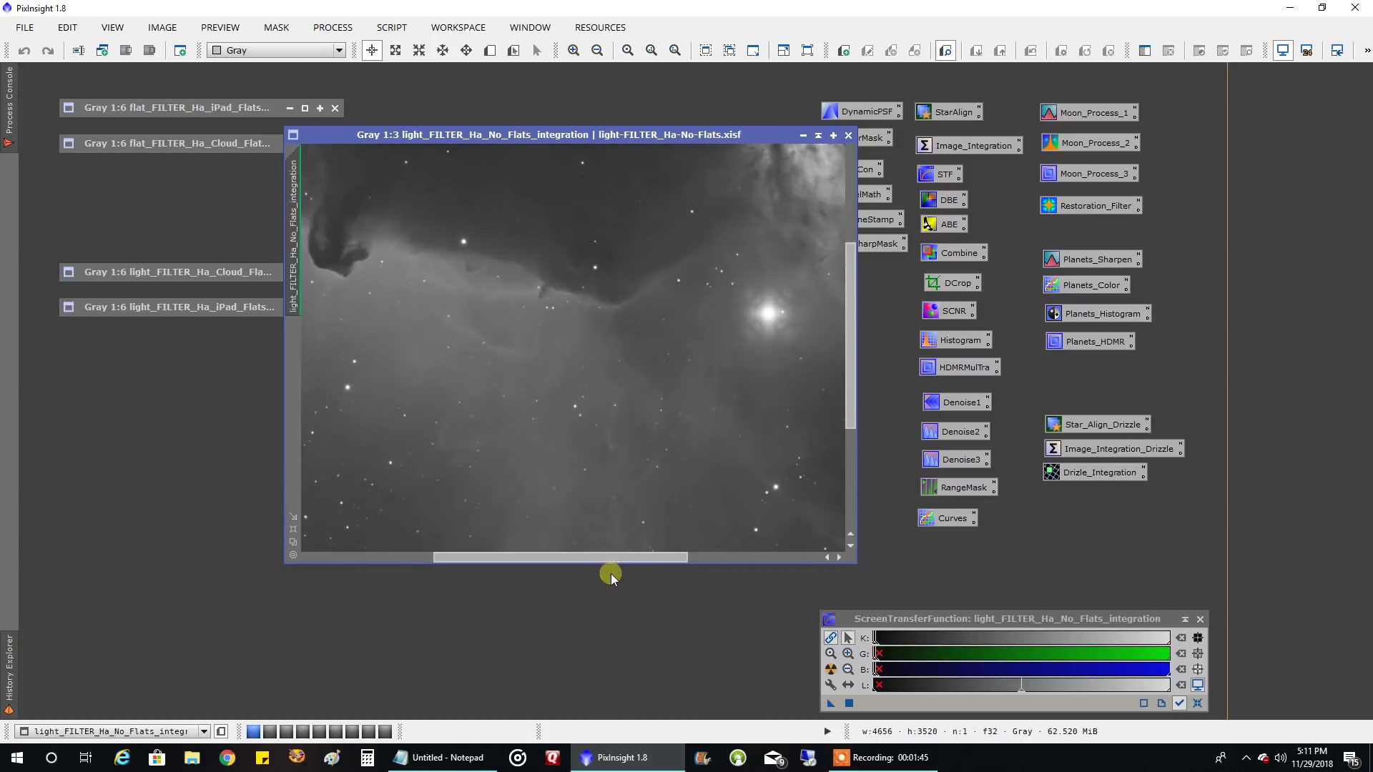
drag(611, 556, 420, 548)
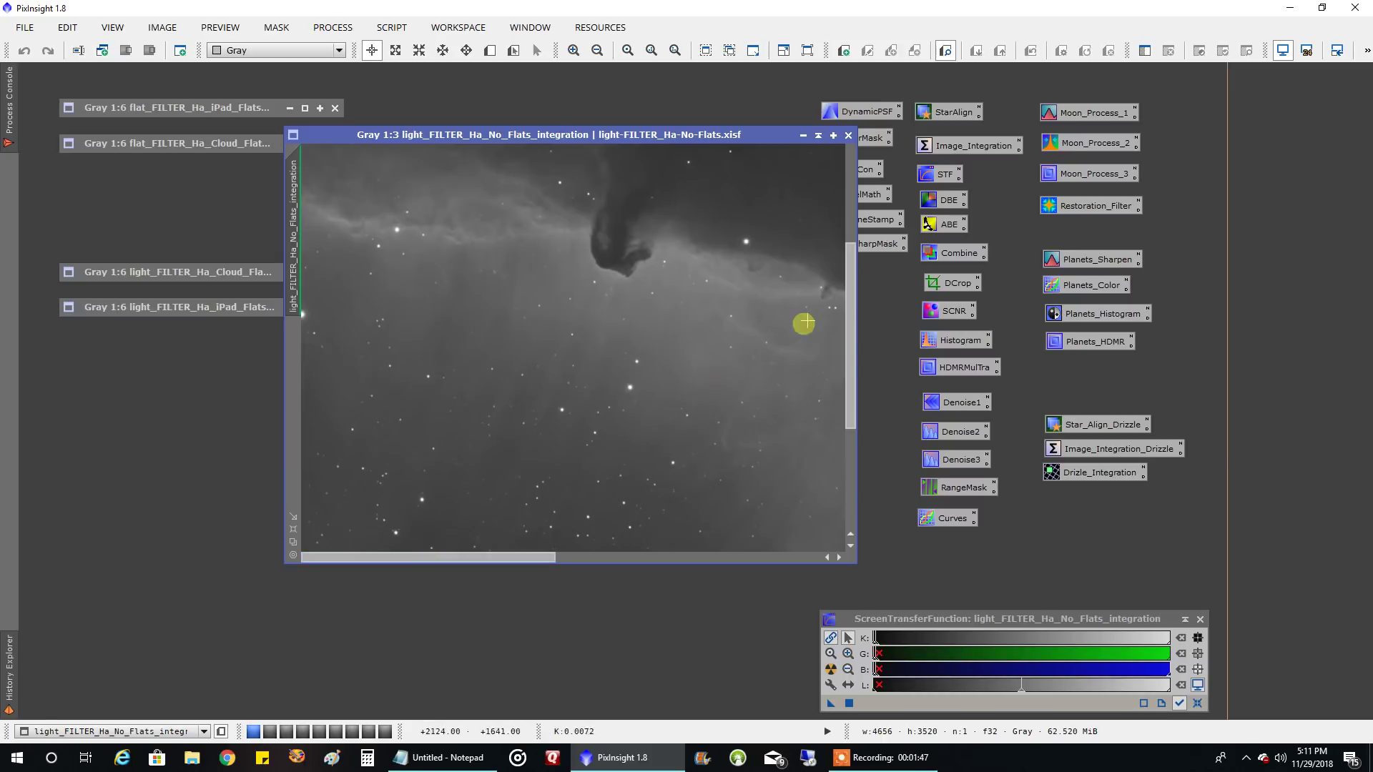
drag(852, 290, 854, 193)
scroll(565, 312, down, 2)
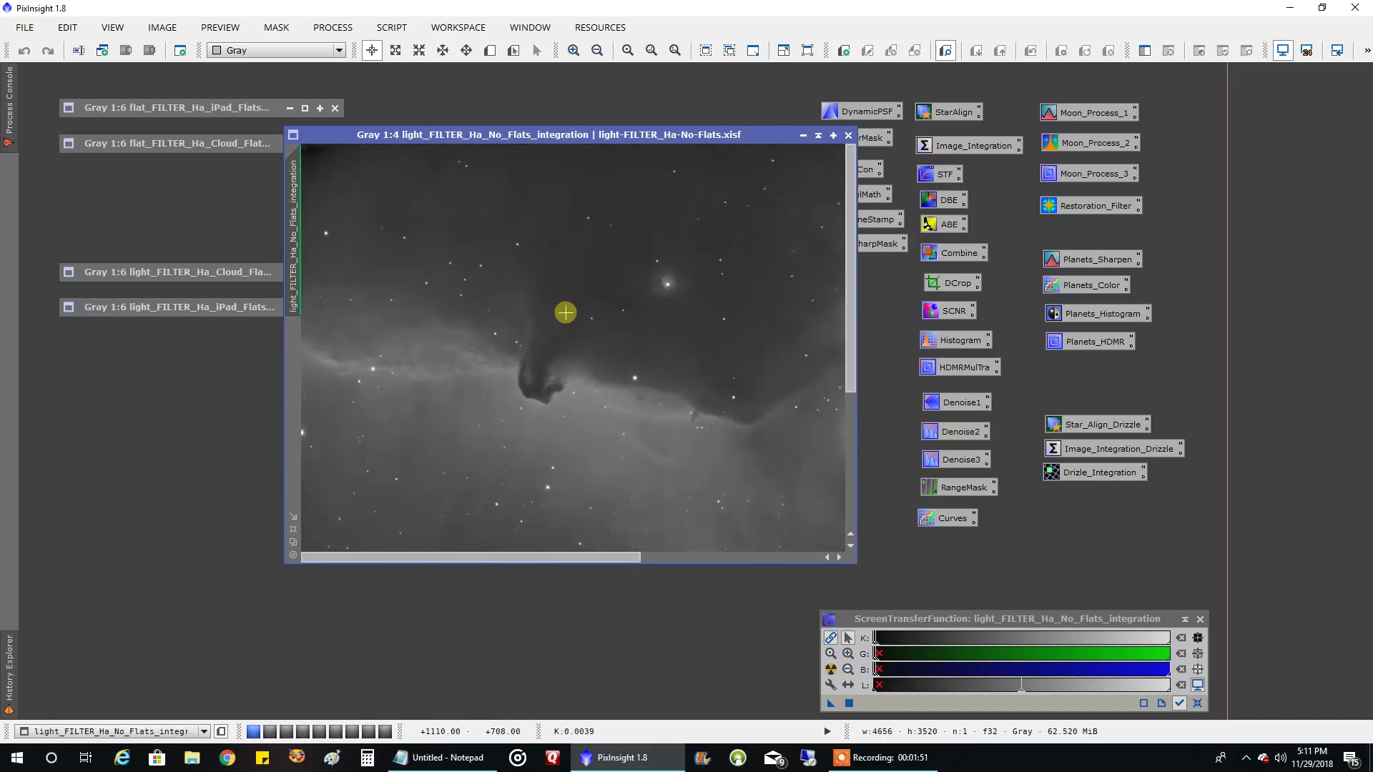
scroll(565, 312, down, 1)
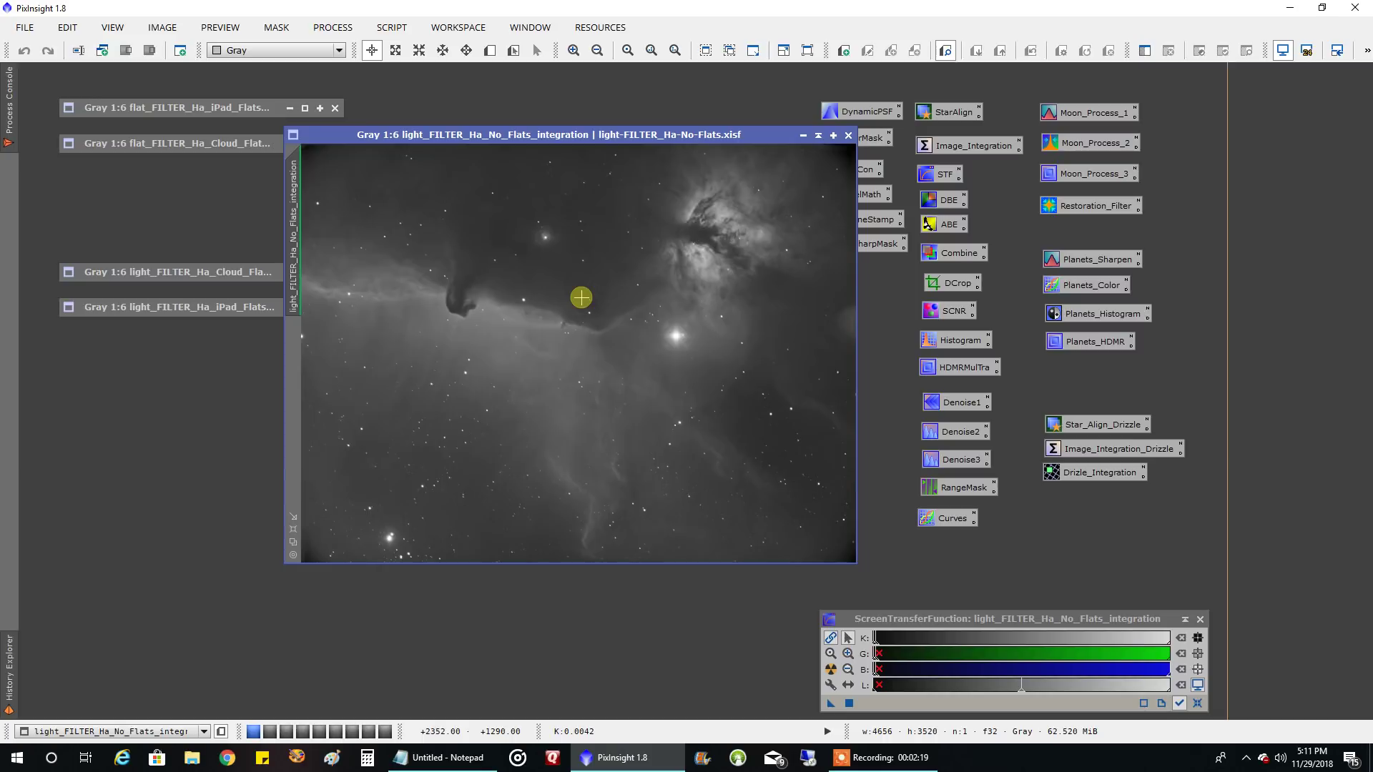
Minimize the No_Flats stack and restore the Cloud- and iPad-flats Ha stacks, Cloud-flats in front
click(818, 136)
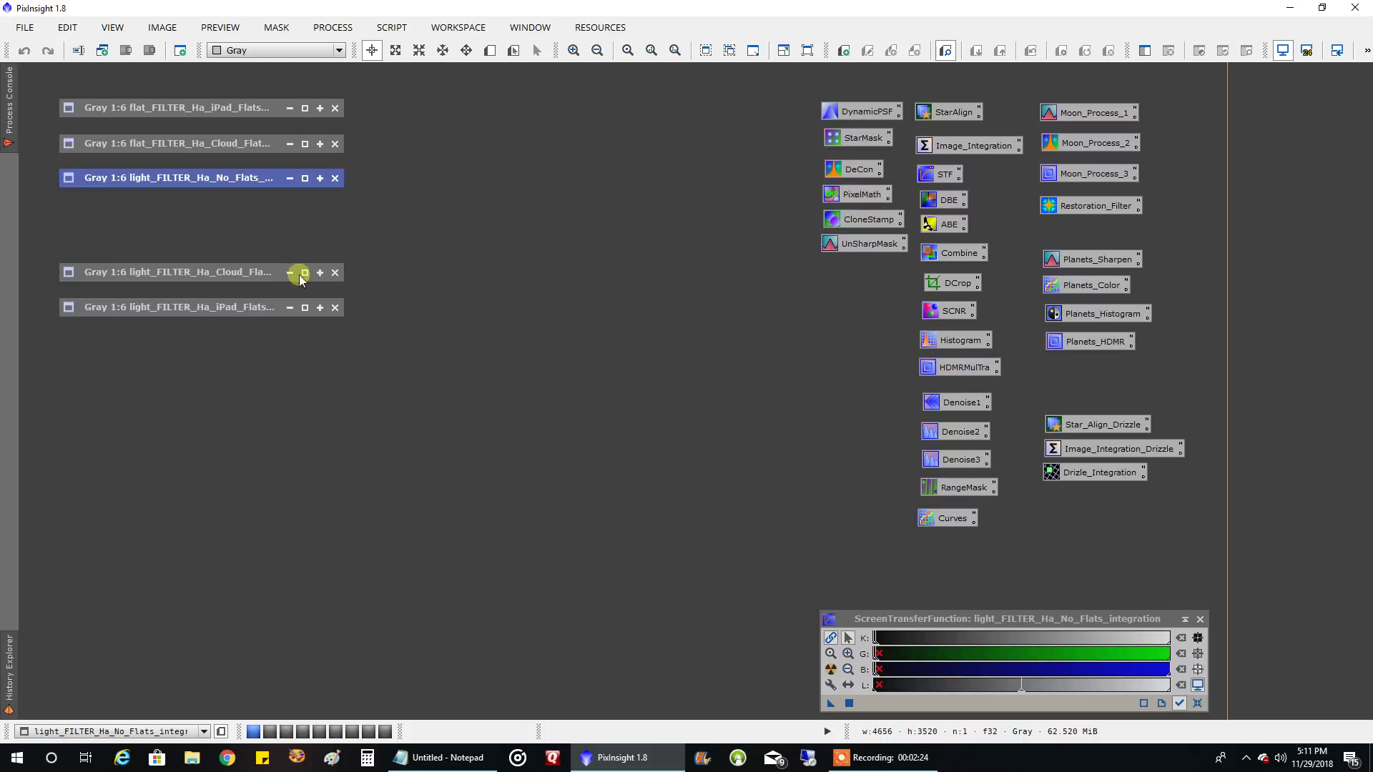
double_click(198, 277)
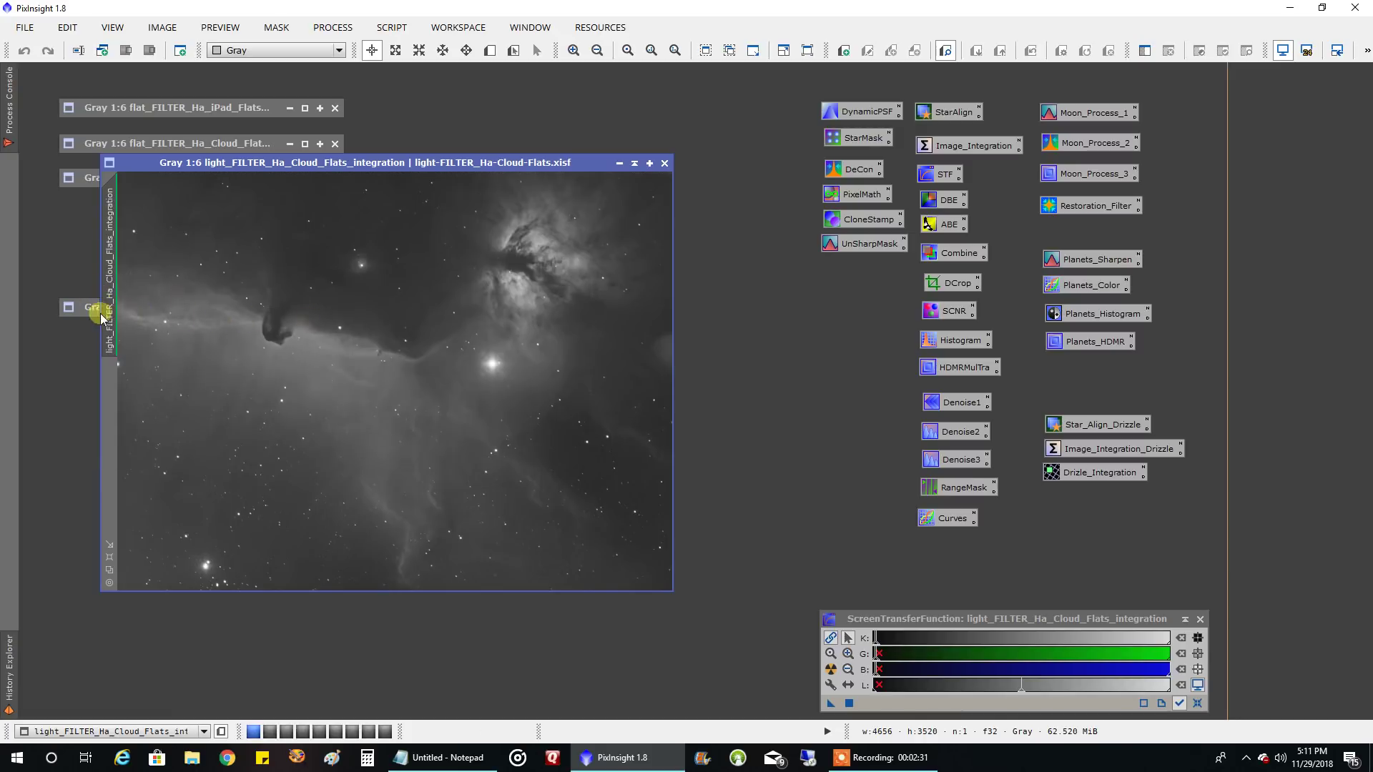
double_click(88, 315)
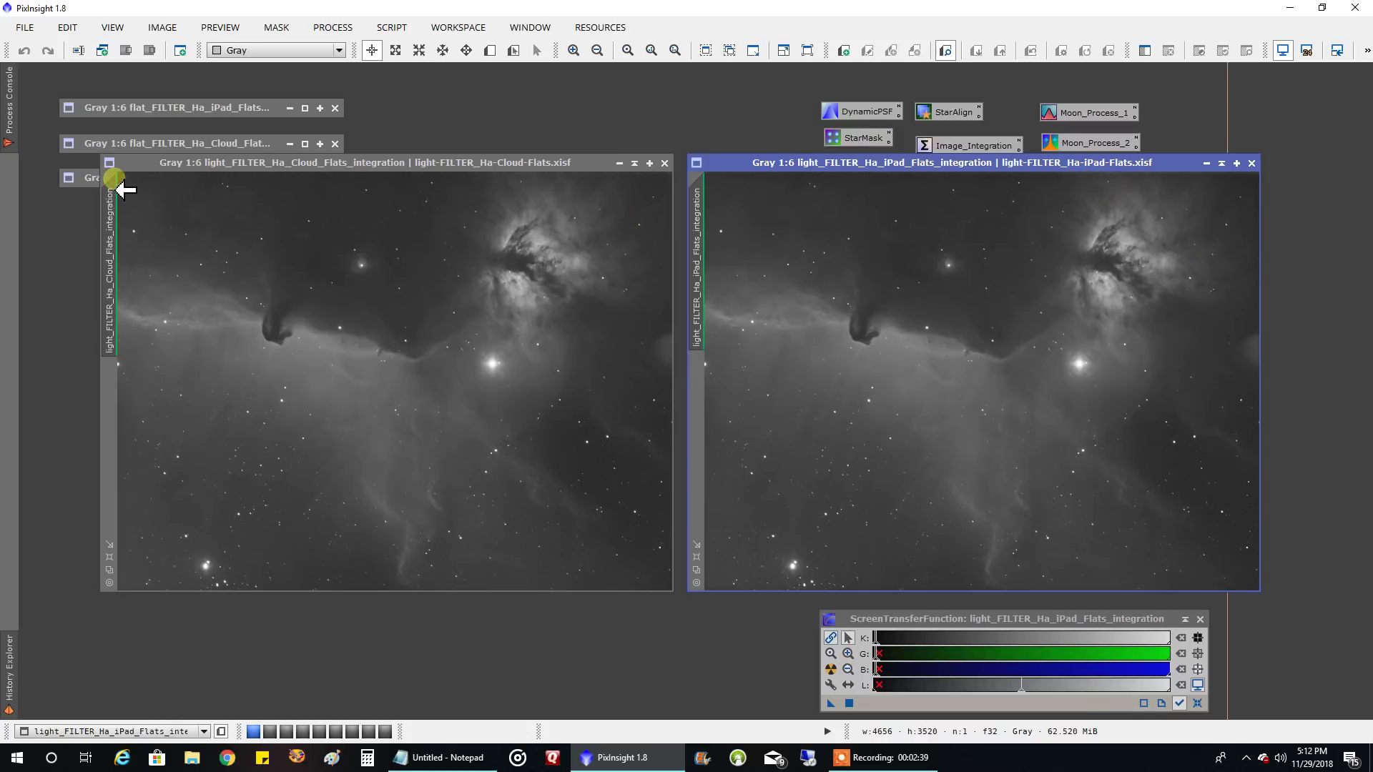
double_click(89, 180)
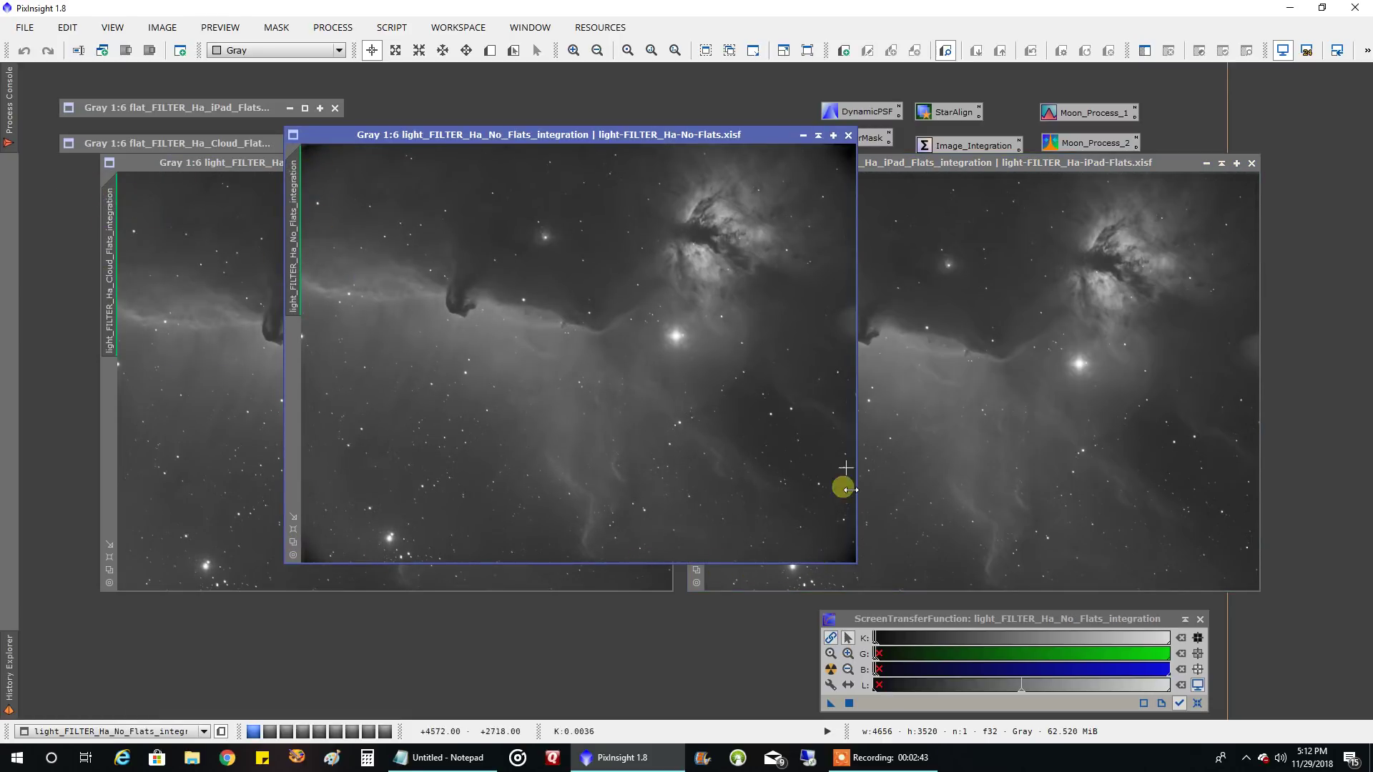
click(818, 135)
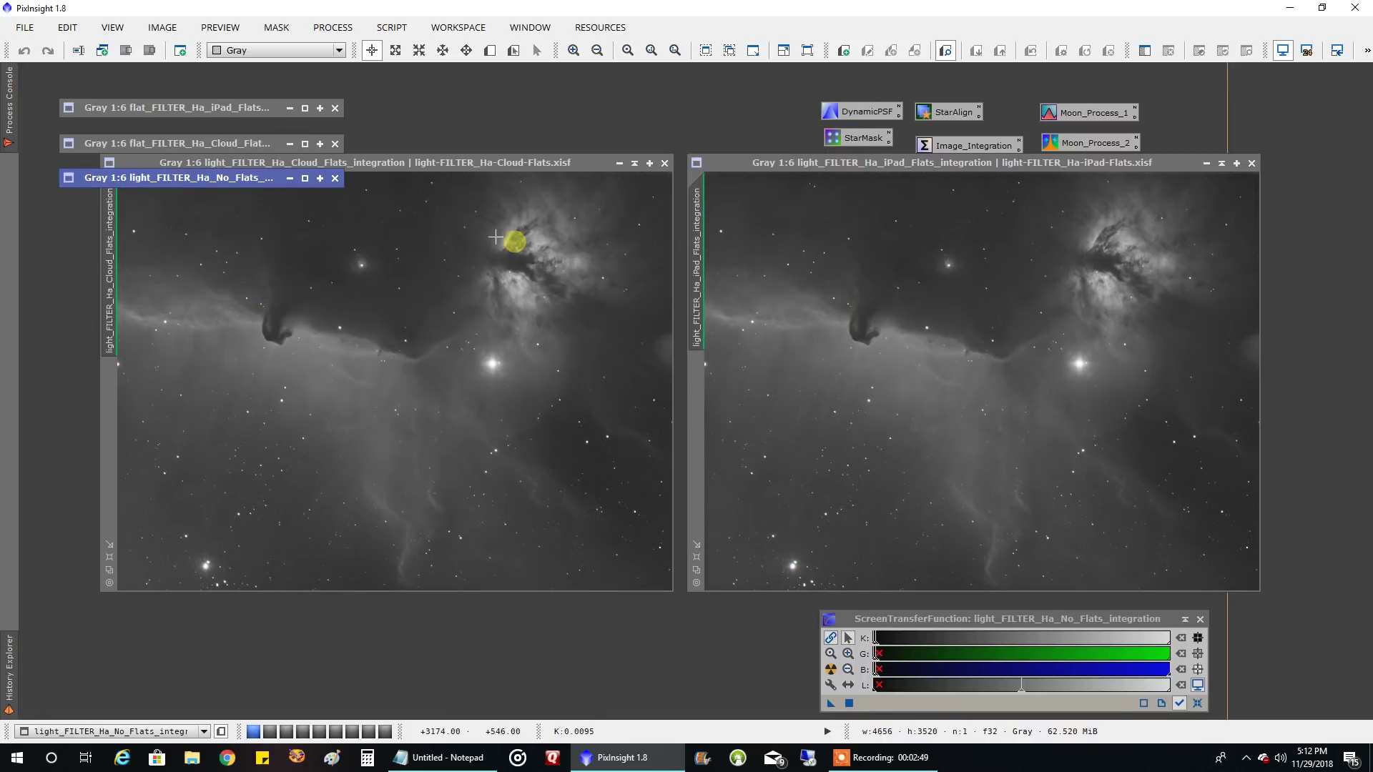
click(329, 355)
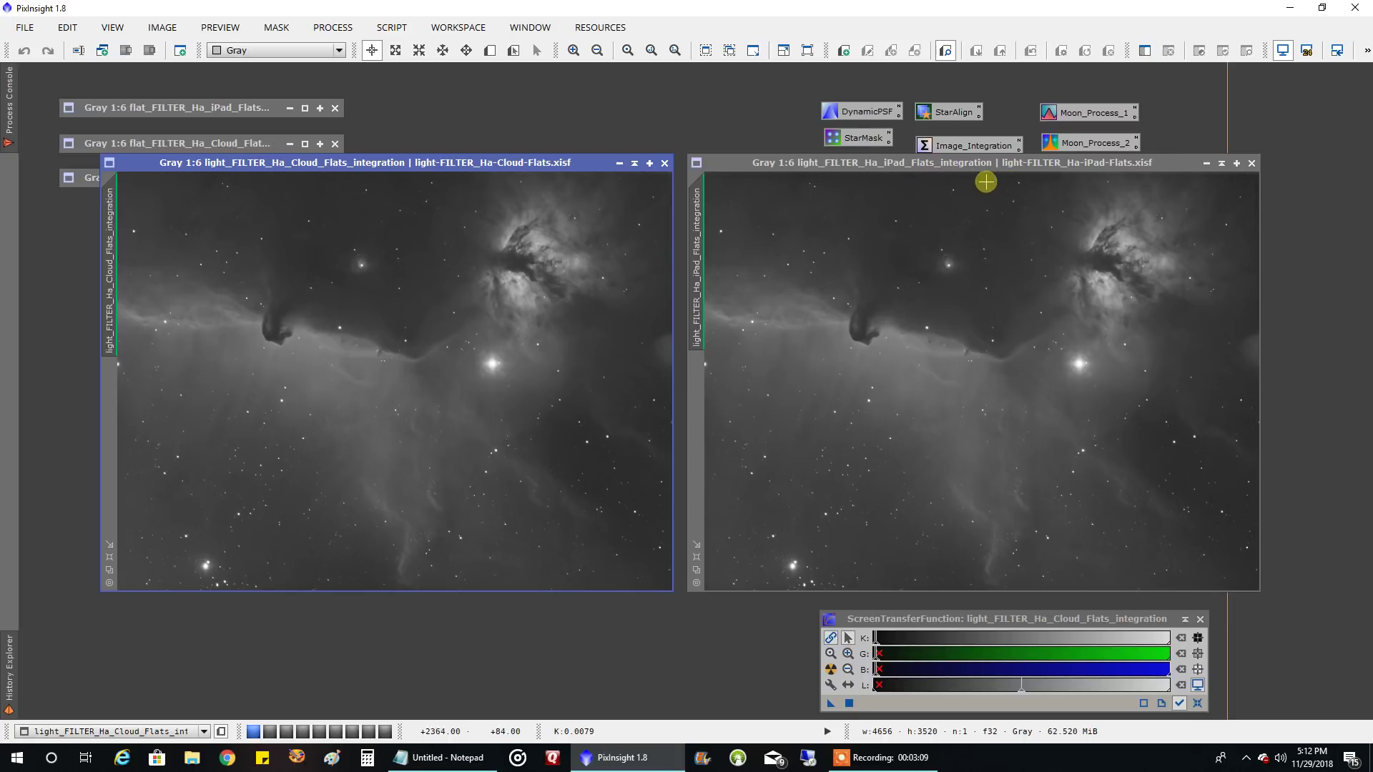
Zoom the iPad-flat and cloud-flat Ha stacks to 1:1 and scroll both to the same star field
scroll(1104, 270, up, 5)
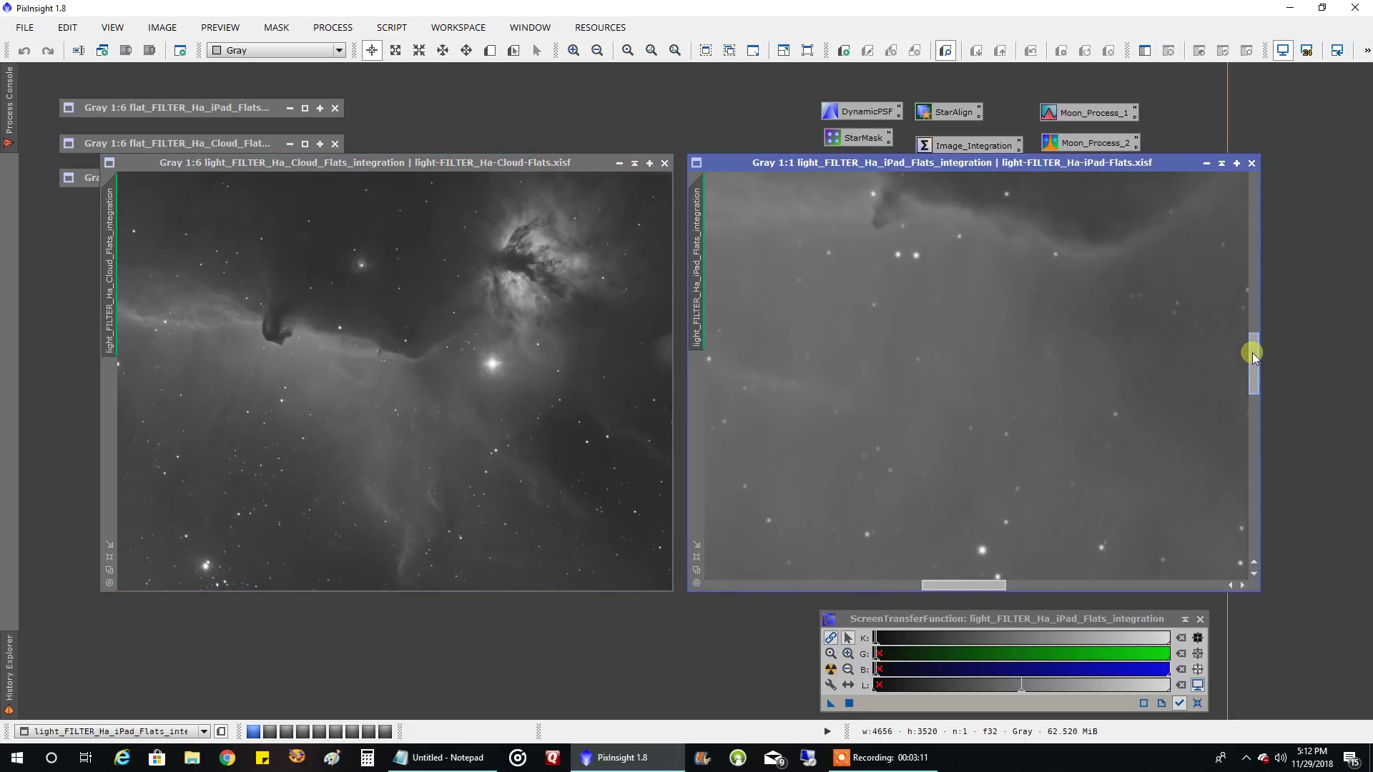
drag(1252, 354, 1255, 179)
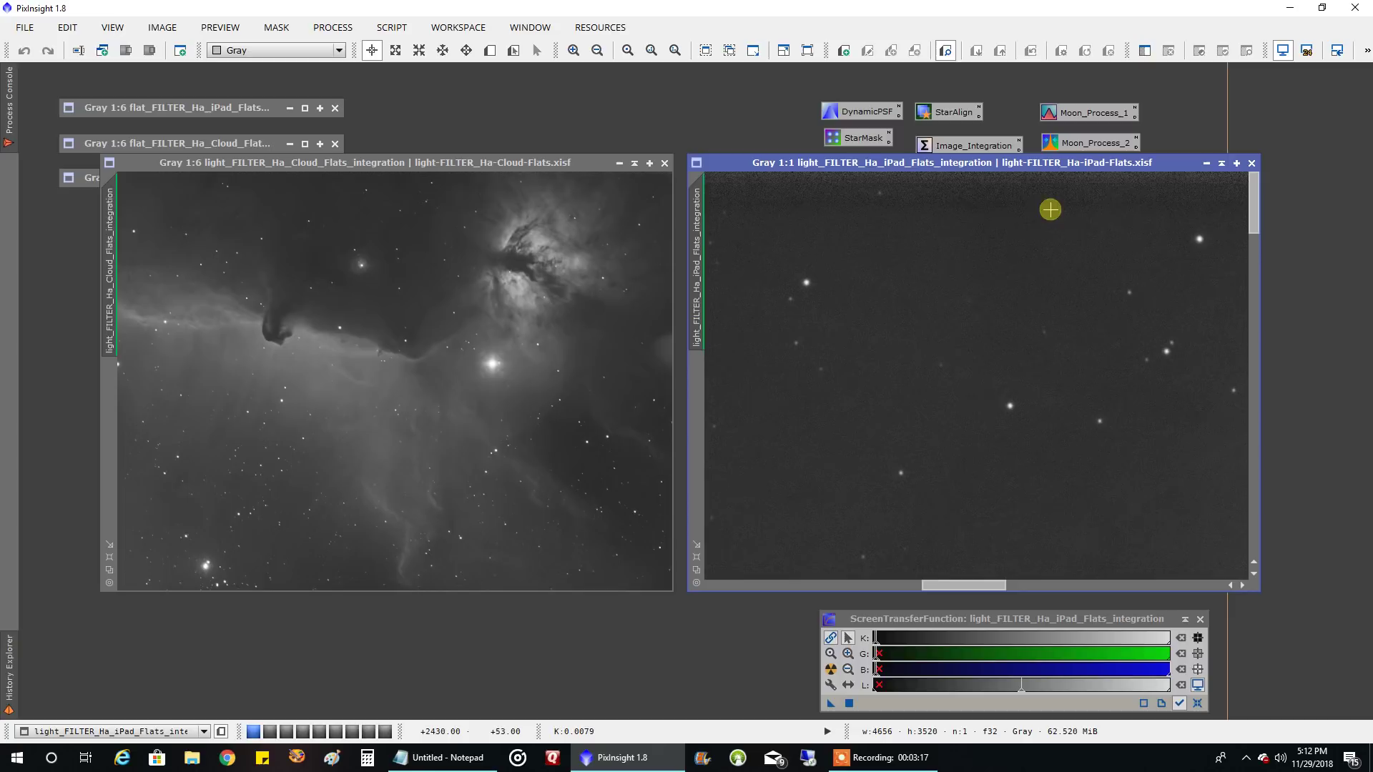
click(490, 350)
scroll(491, 349, up, 4)
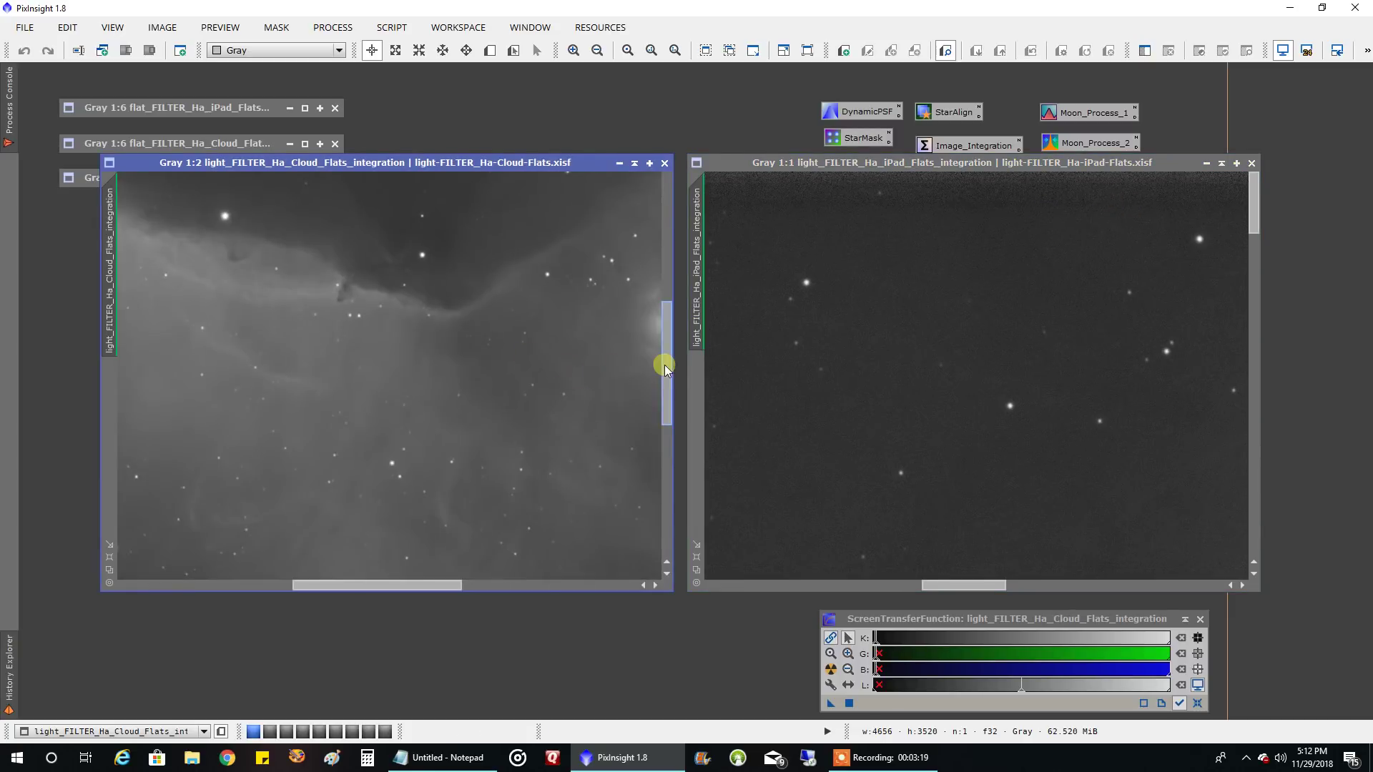
drag(665, 367, 666, 189)
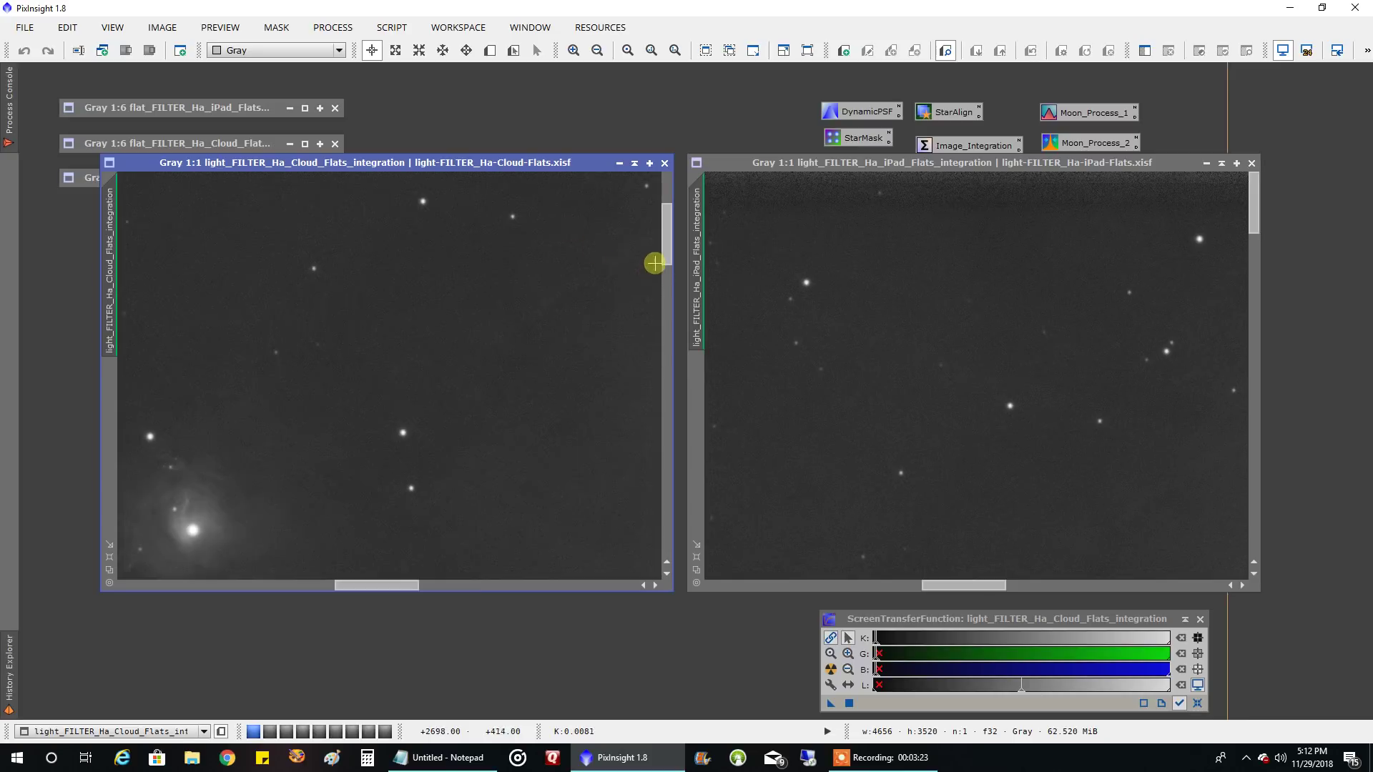
scroll(653, 263, up, 1)
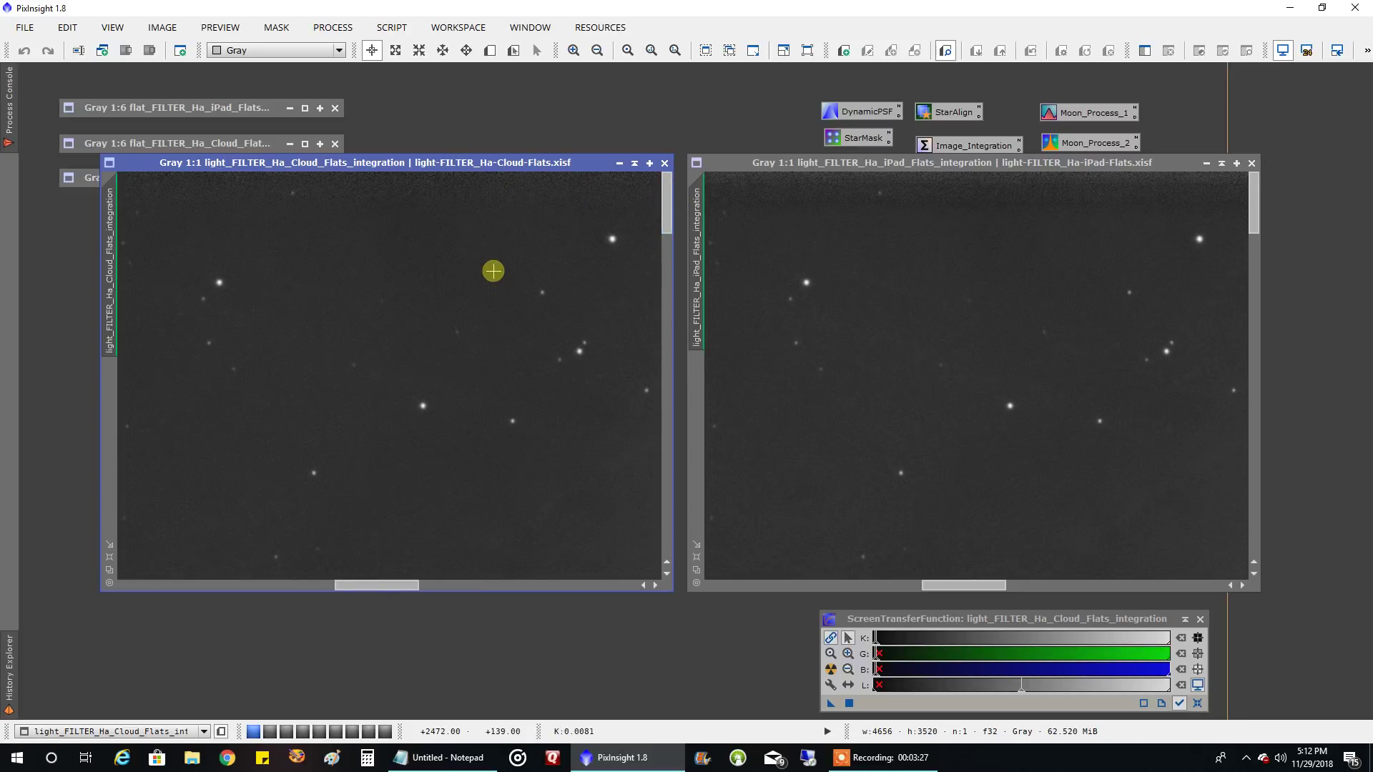
drag(388, 589, 650, 584)
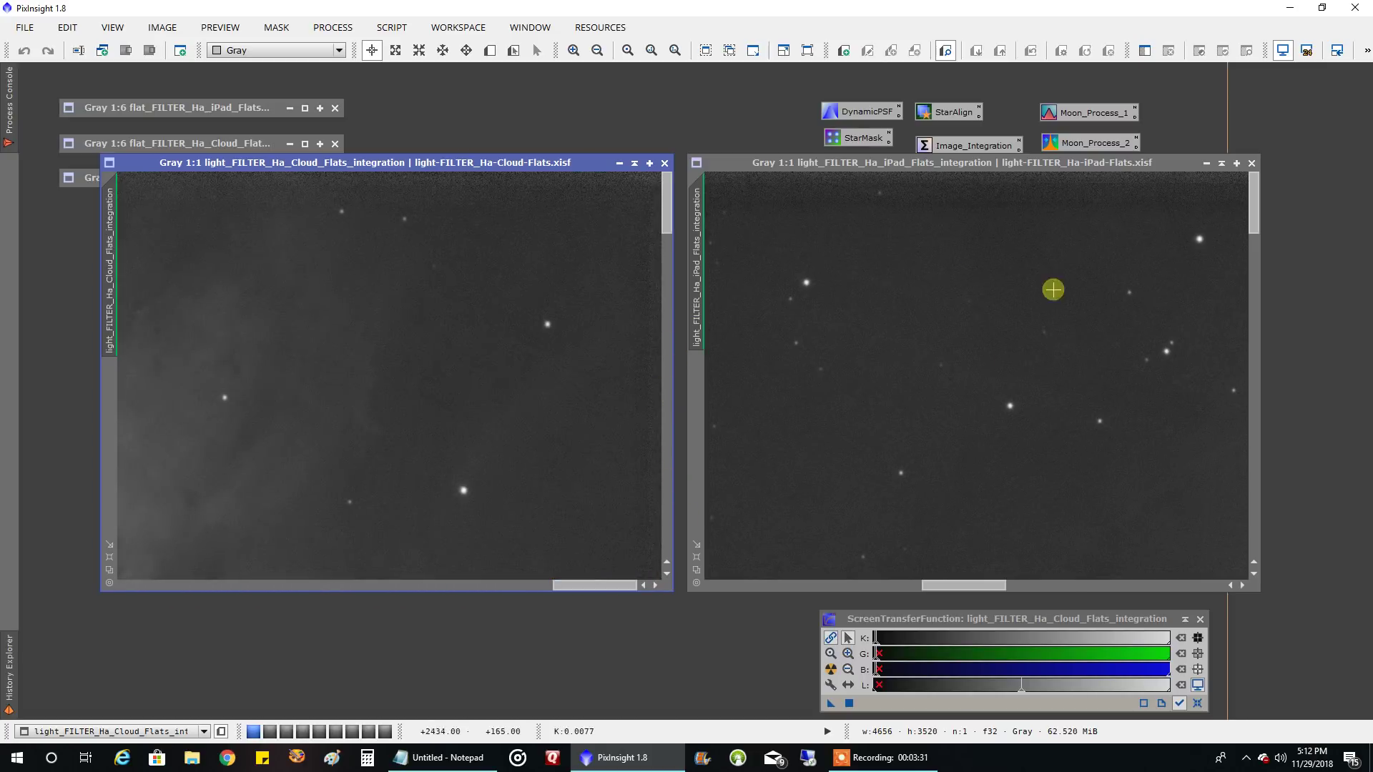
drag(958, 585, 1331, 562)
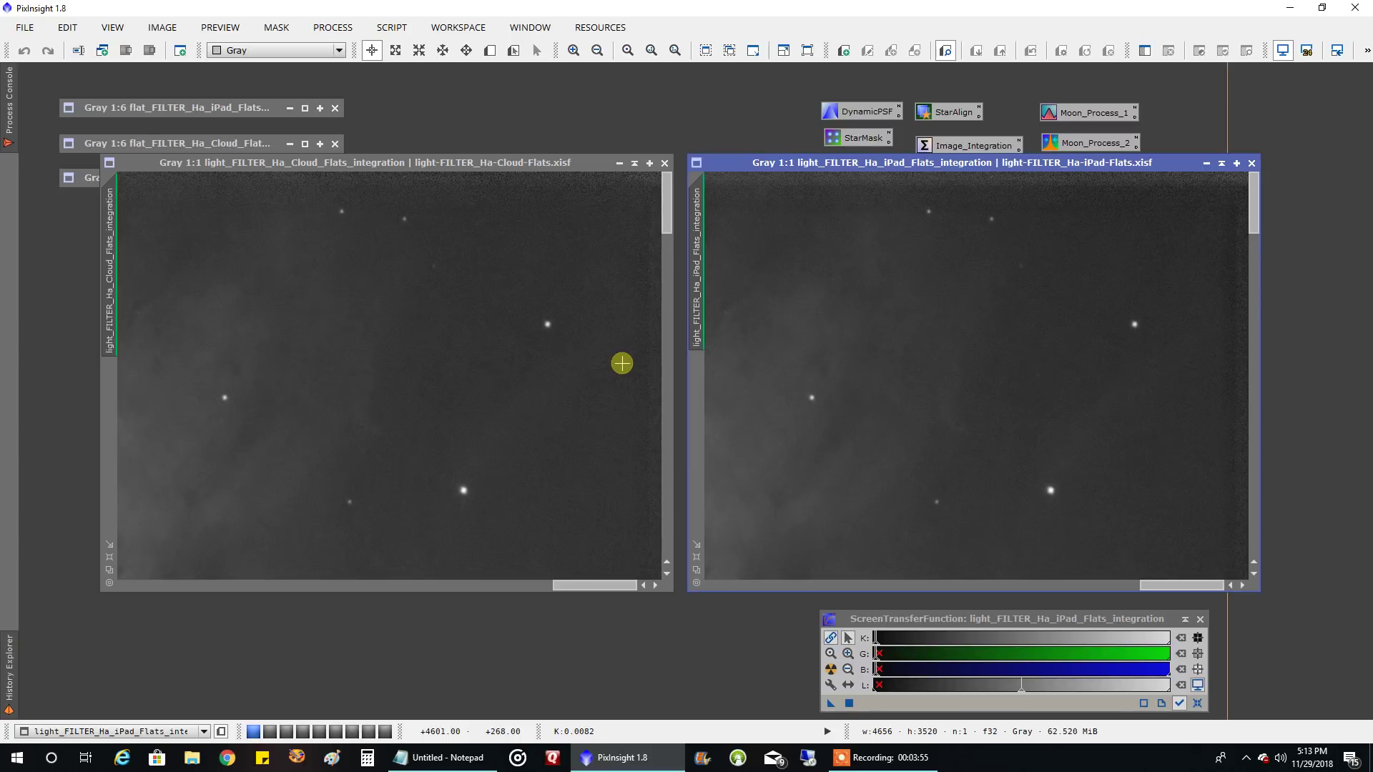
Zoom the cloud-flats Ha stack back out to 1:6 full view
scroll(616, 377, down, 2)
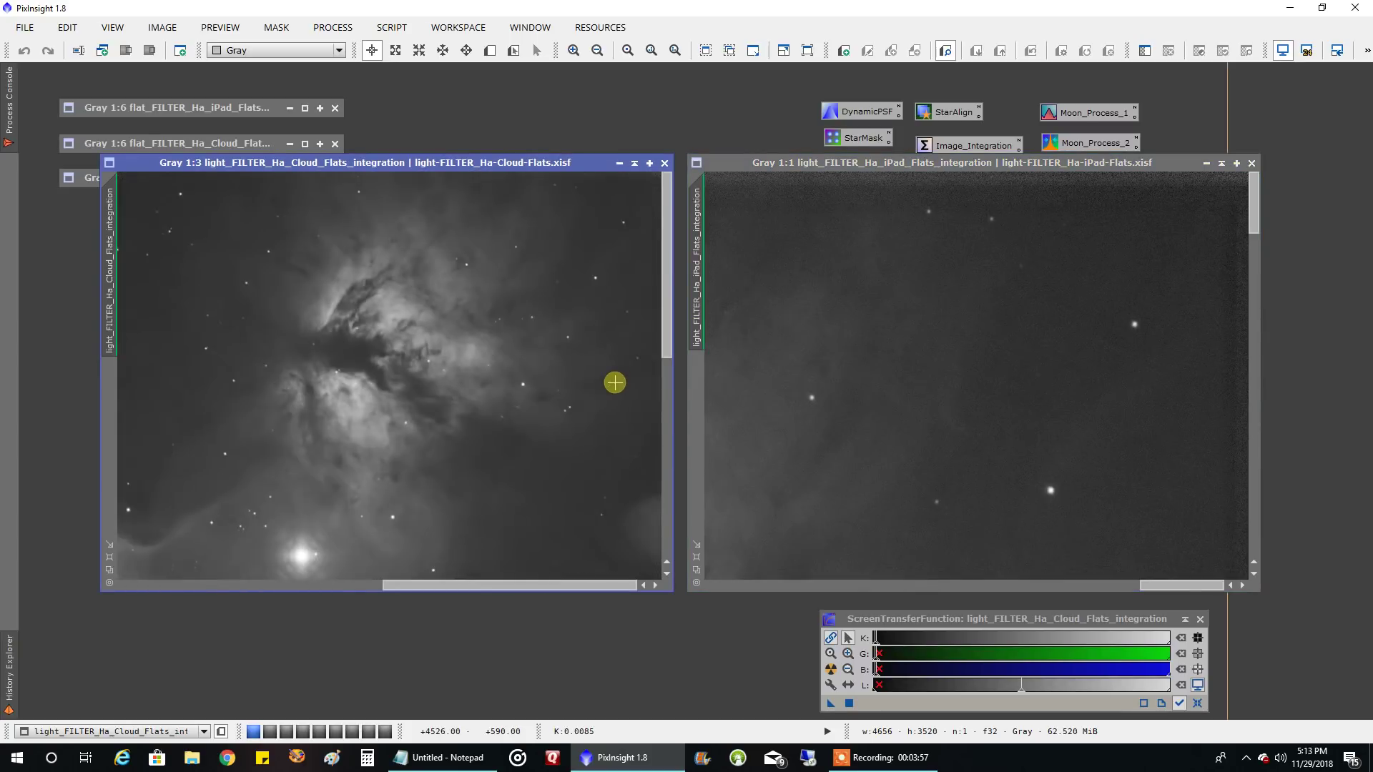
scroll(595, 390, down, 1)
scroll(595, 390, down, 2)
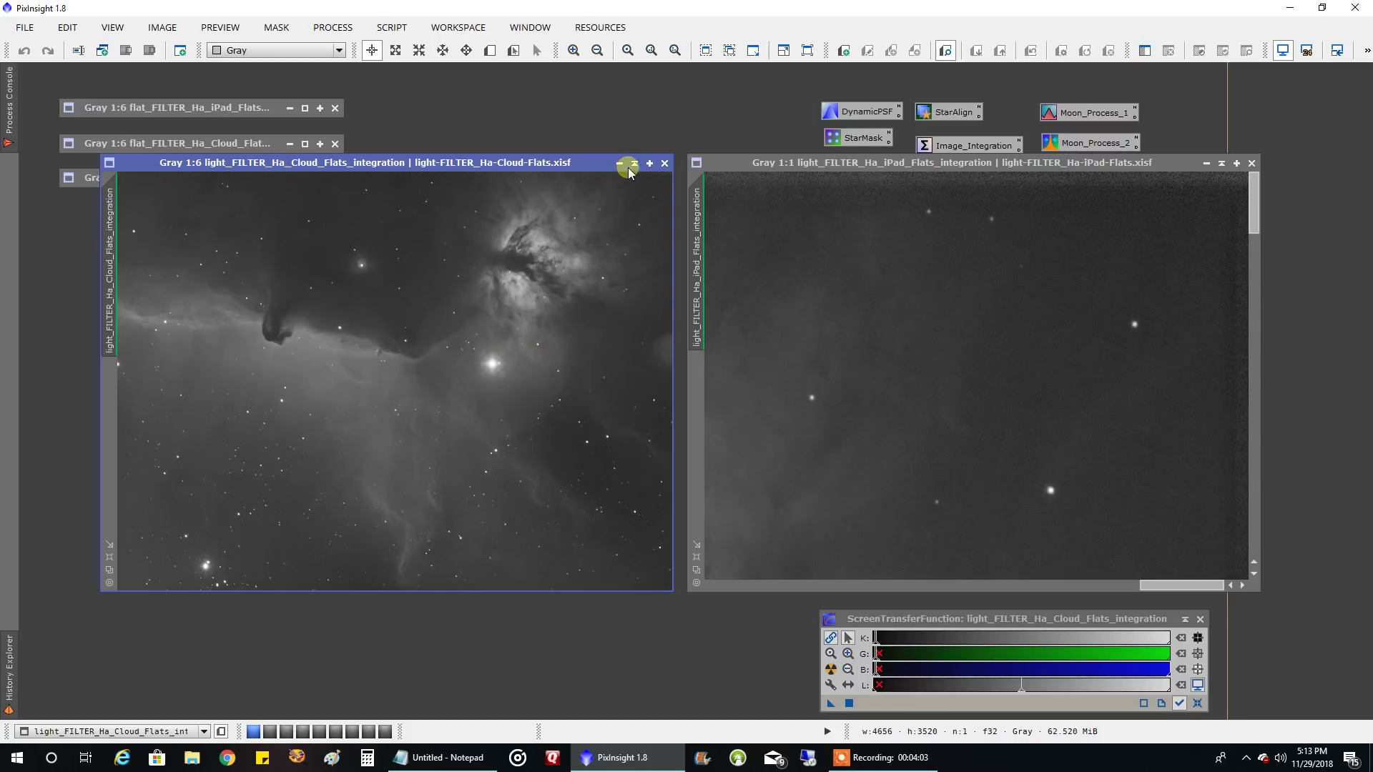
Shade both Ha light stacks and restore the iPad and cloud master flats as full windows
click(634, 166)
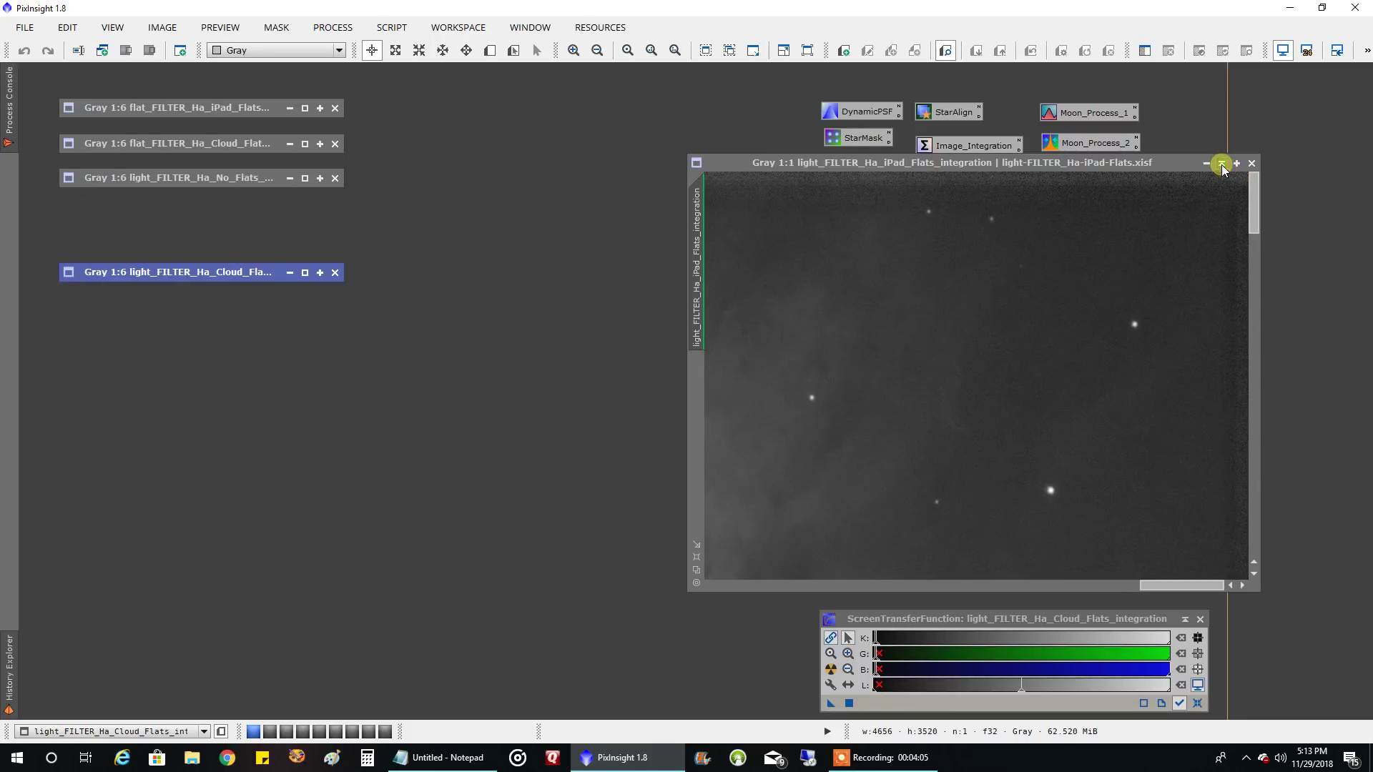
click(1222, 165)
double_click(207, 106)
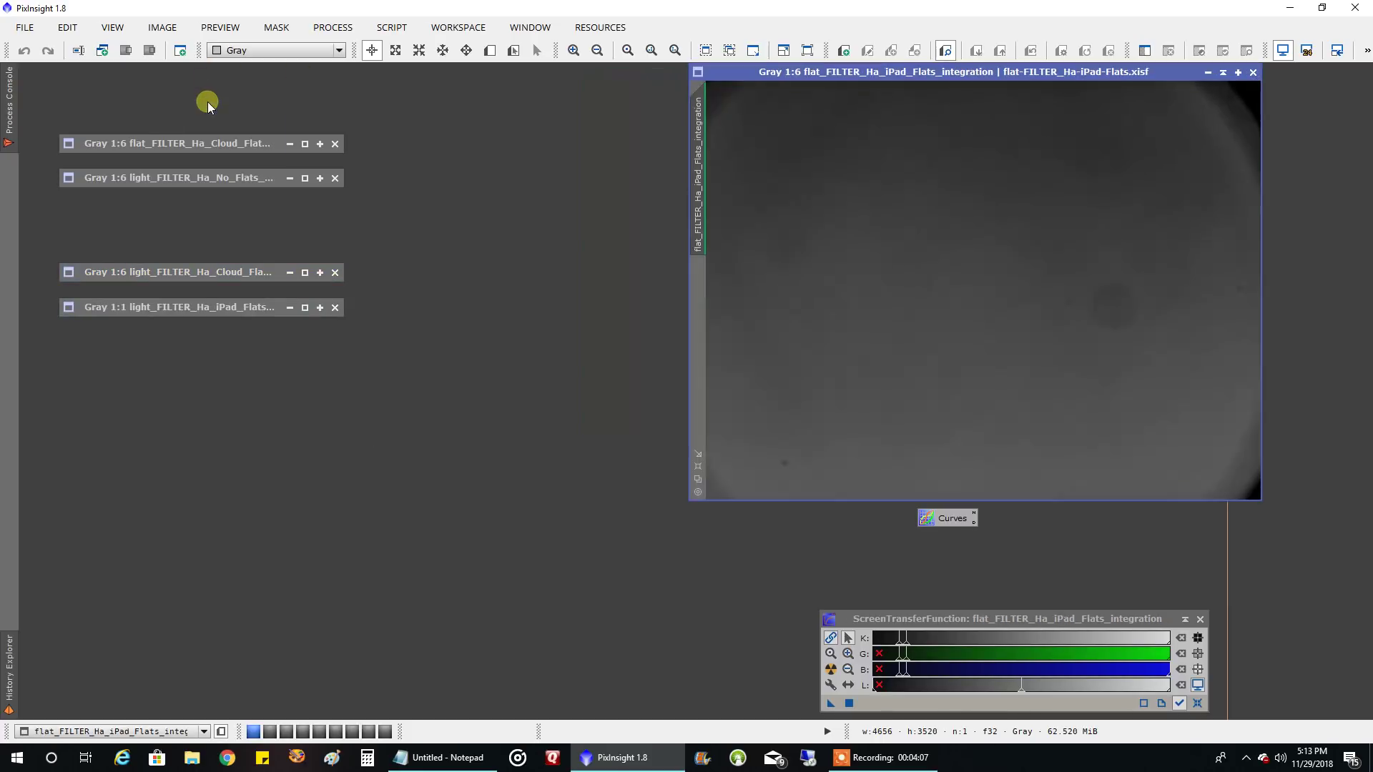
double_click(158, 143)
Zoom and pan both master flats to inspect their detail, then zoom both back out to full frame
scroll(454, 221, up, 4)
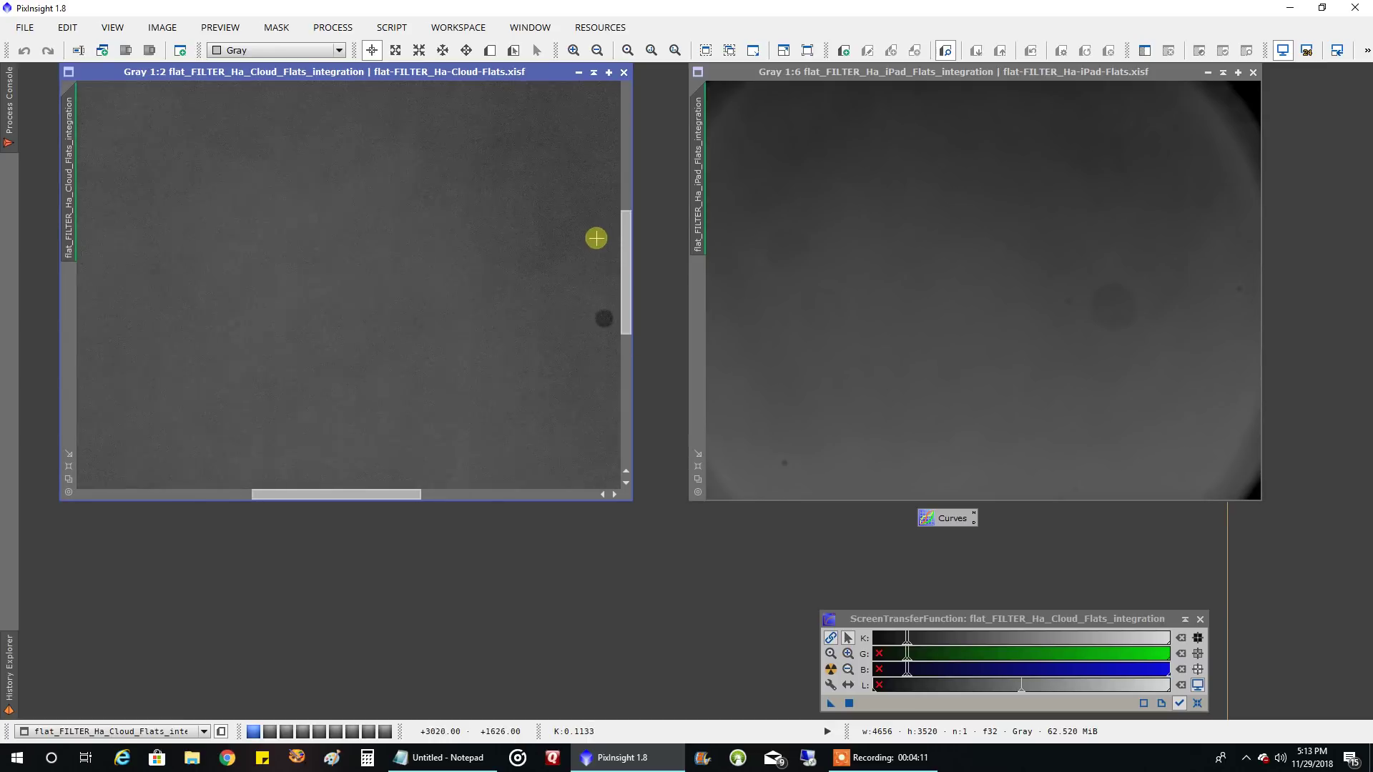
drag(627, 247, 635, 77)
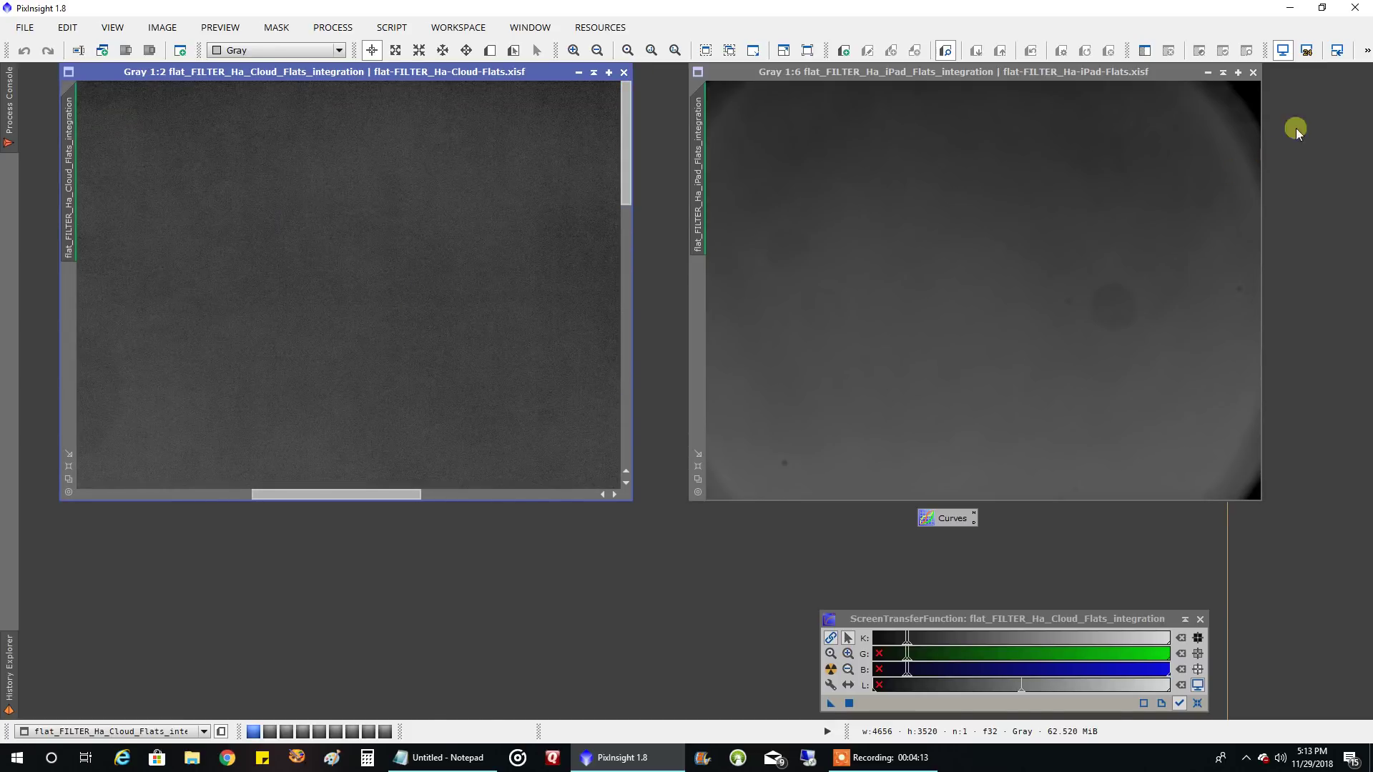
scroll(1216, 150, up, 5)
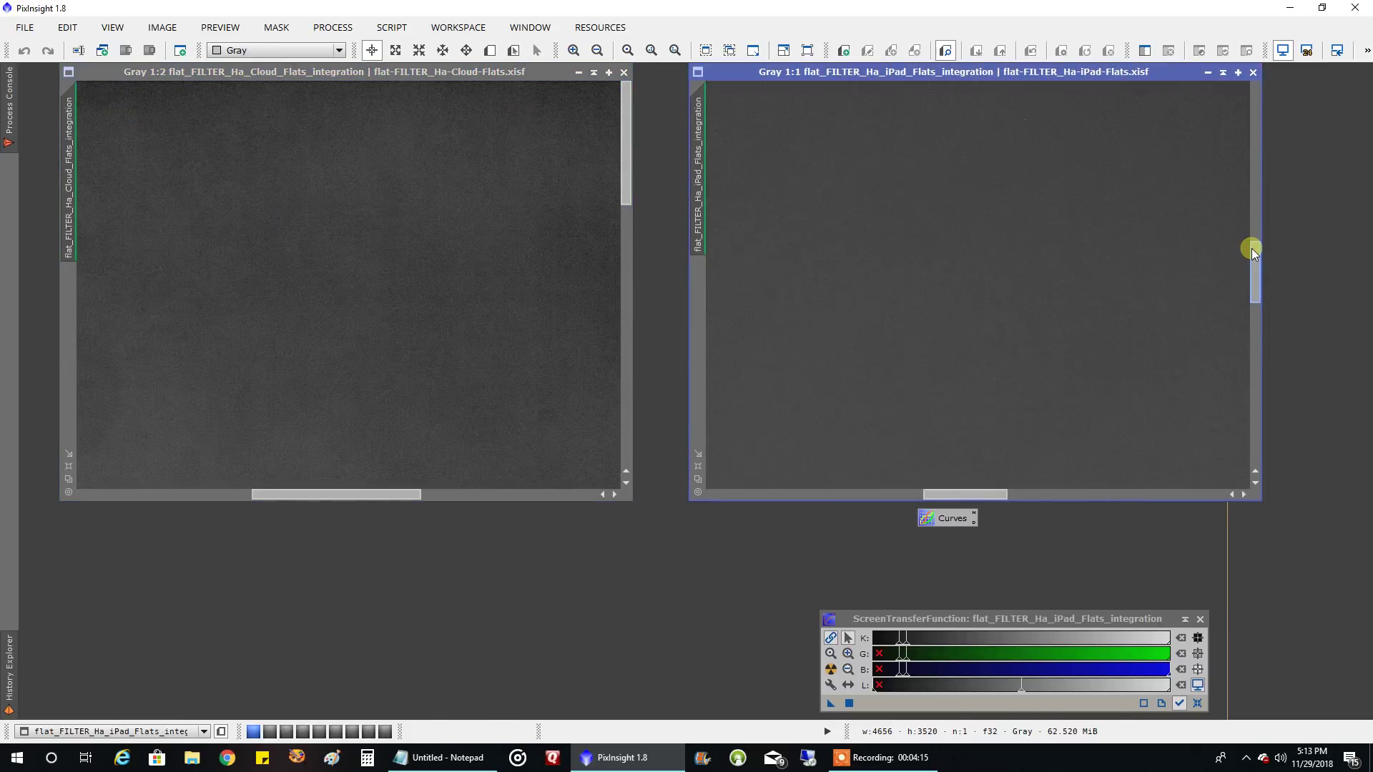
drag(1252, 247, 1253, 84)
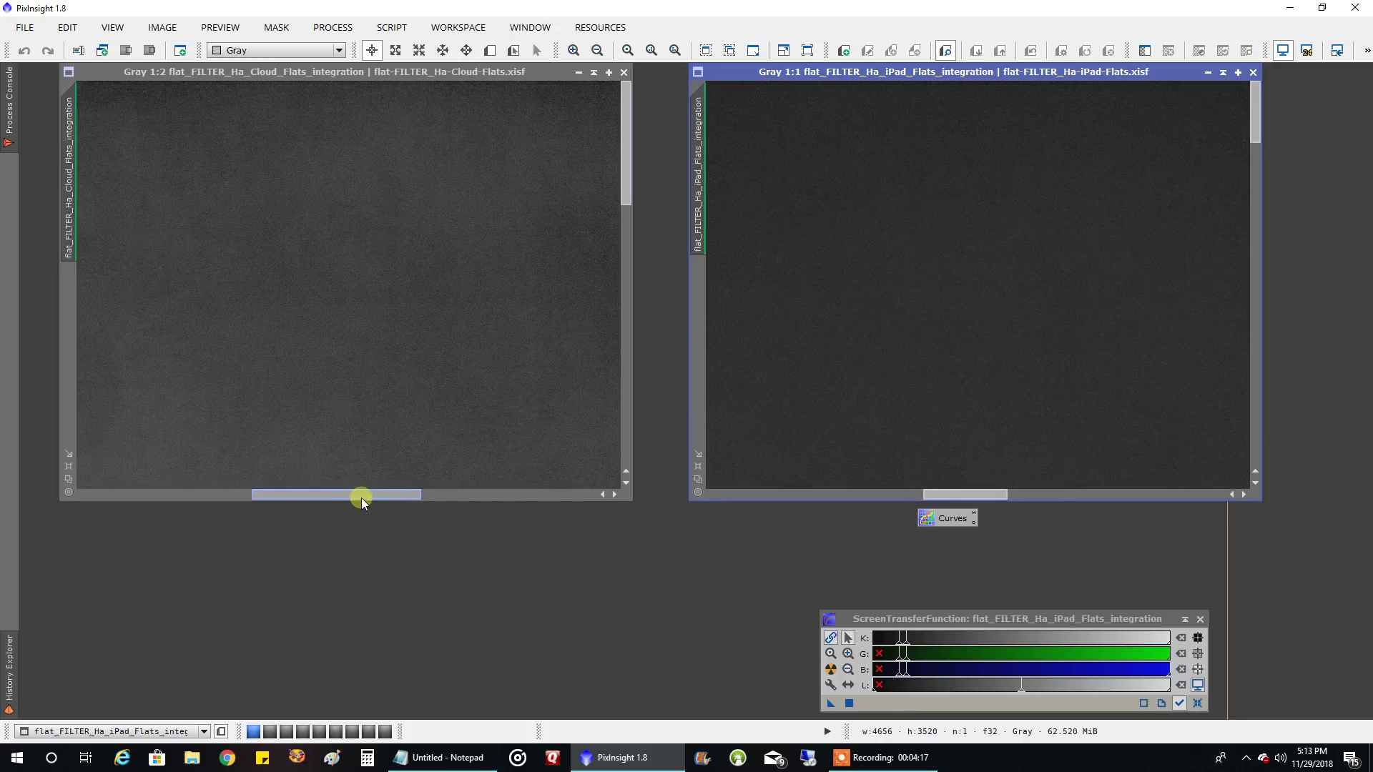
drag(362, 495, 612, 514)
drag(969, 492, 1255, 247)
drag(1258, 131, 1259, 136)
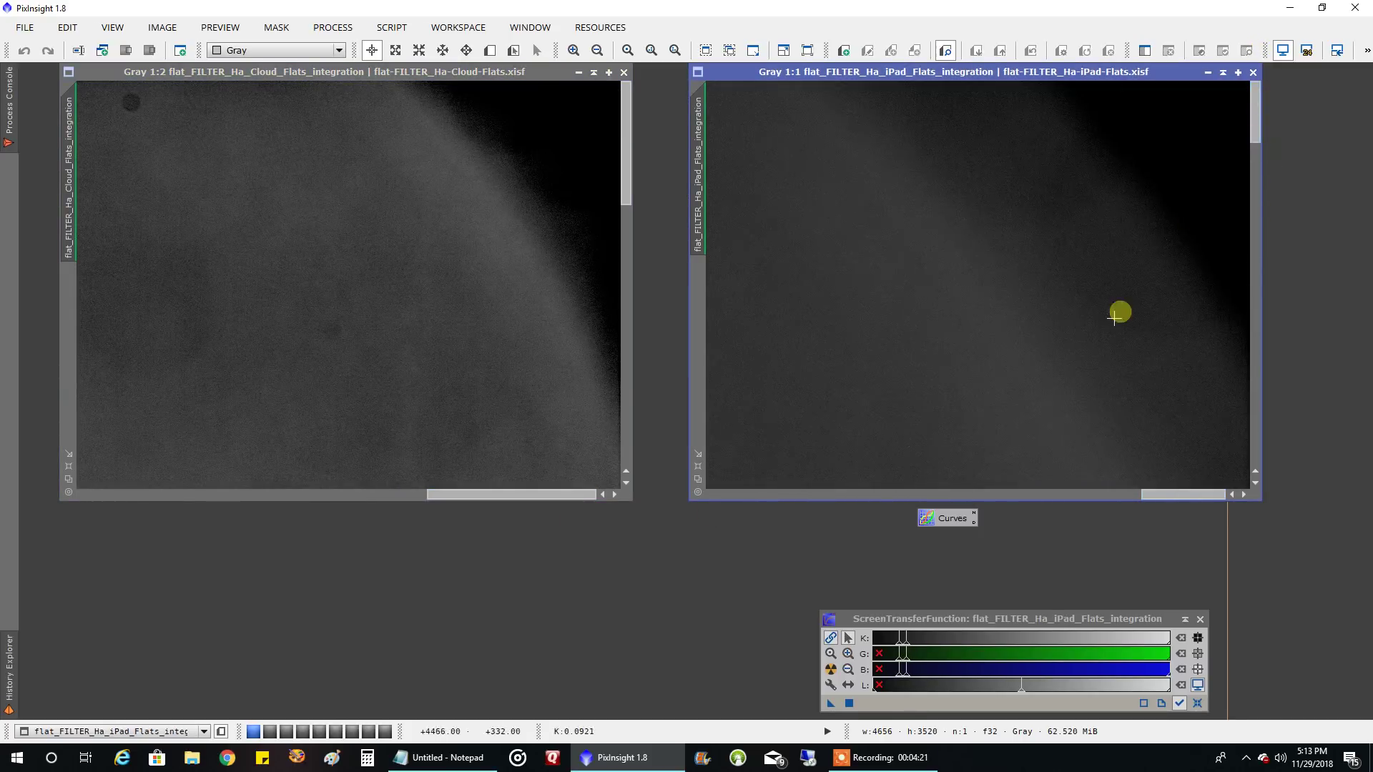
drag(1149, 493, 1027, 478)
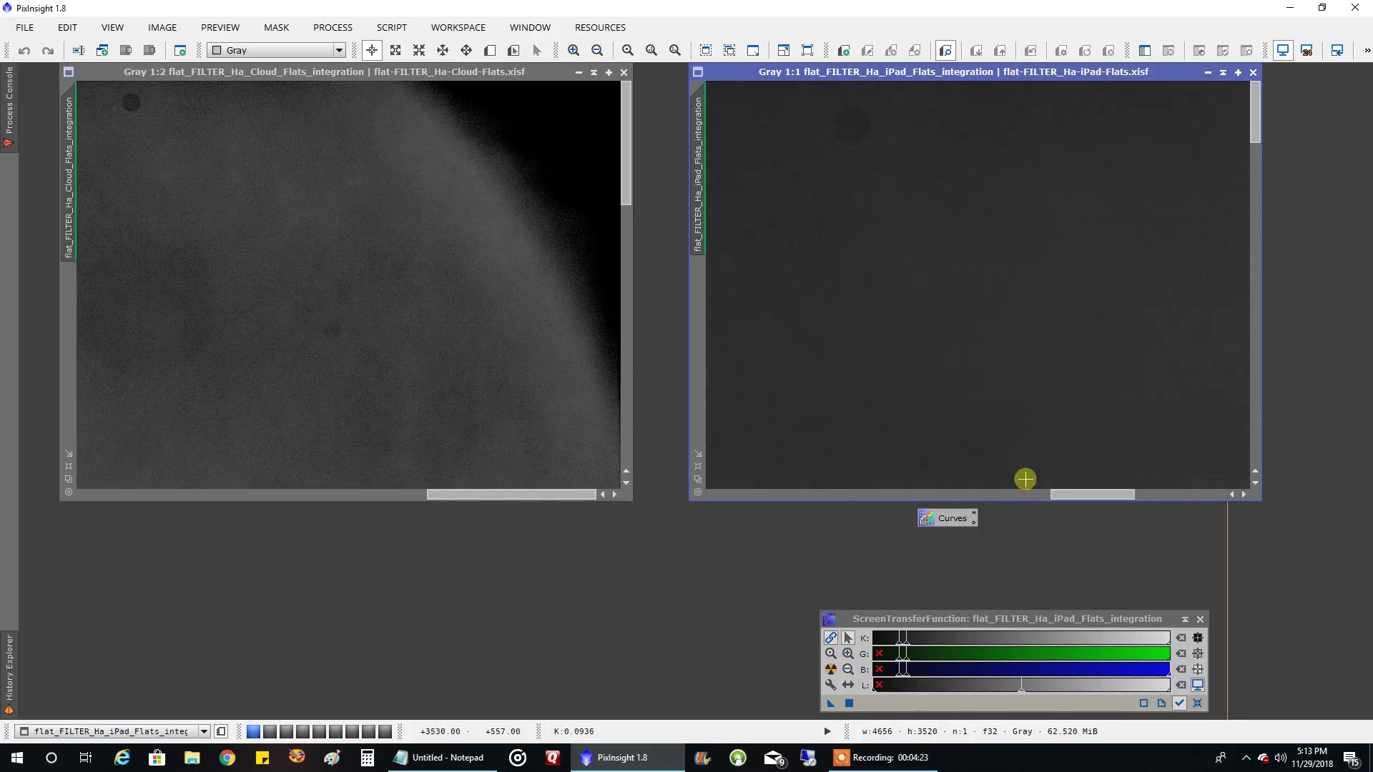
drag(448, 501, 305, 502)
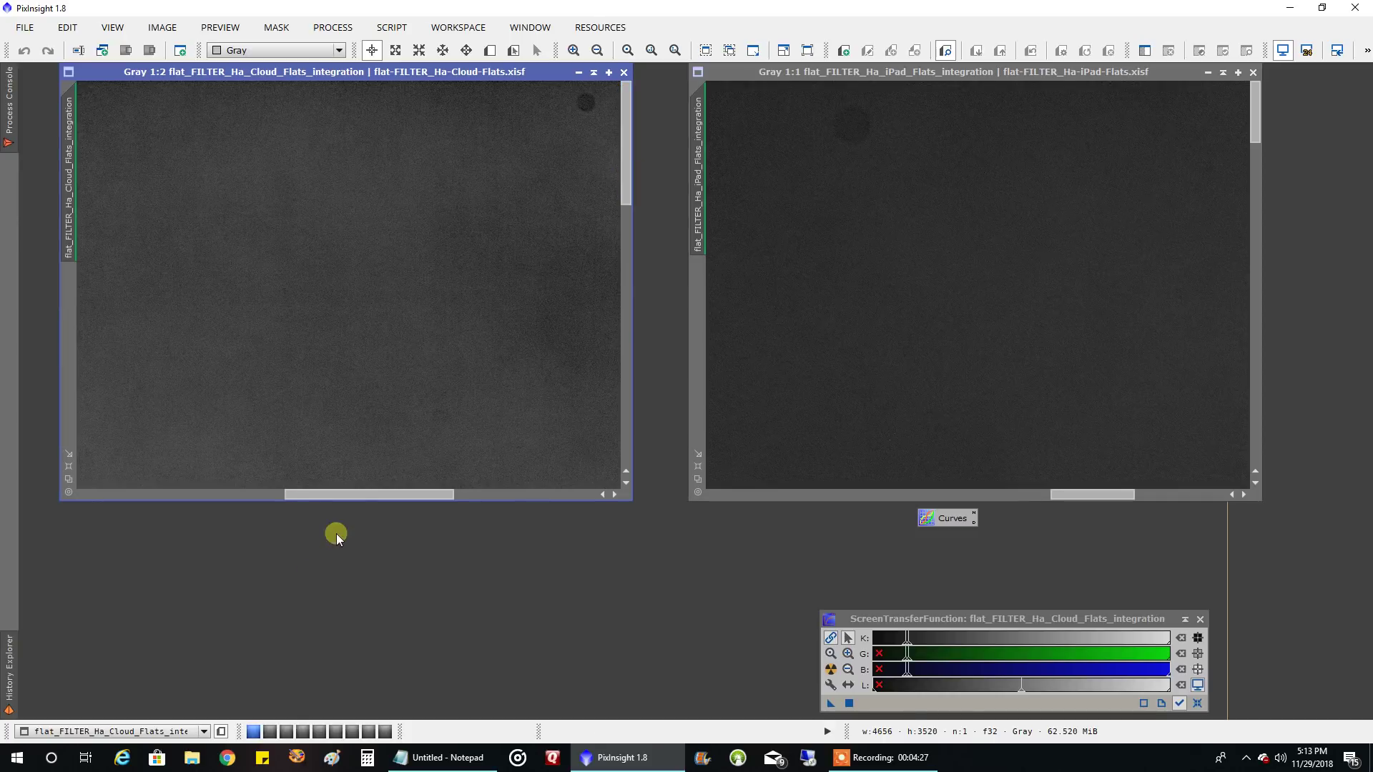
drag(354, 495, 277, 498)
scroll(325, 374, down, 5)
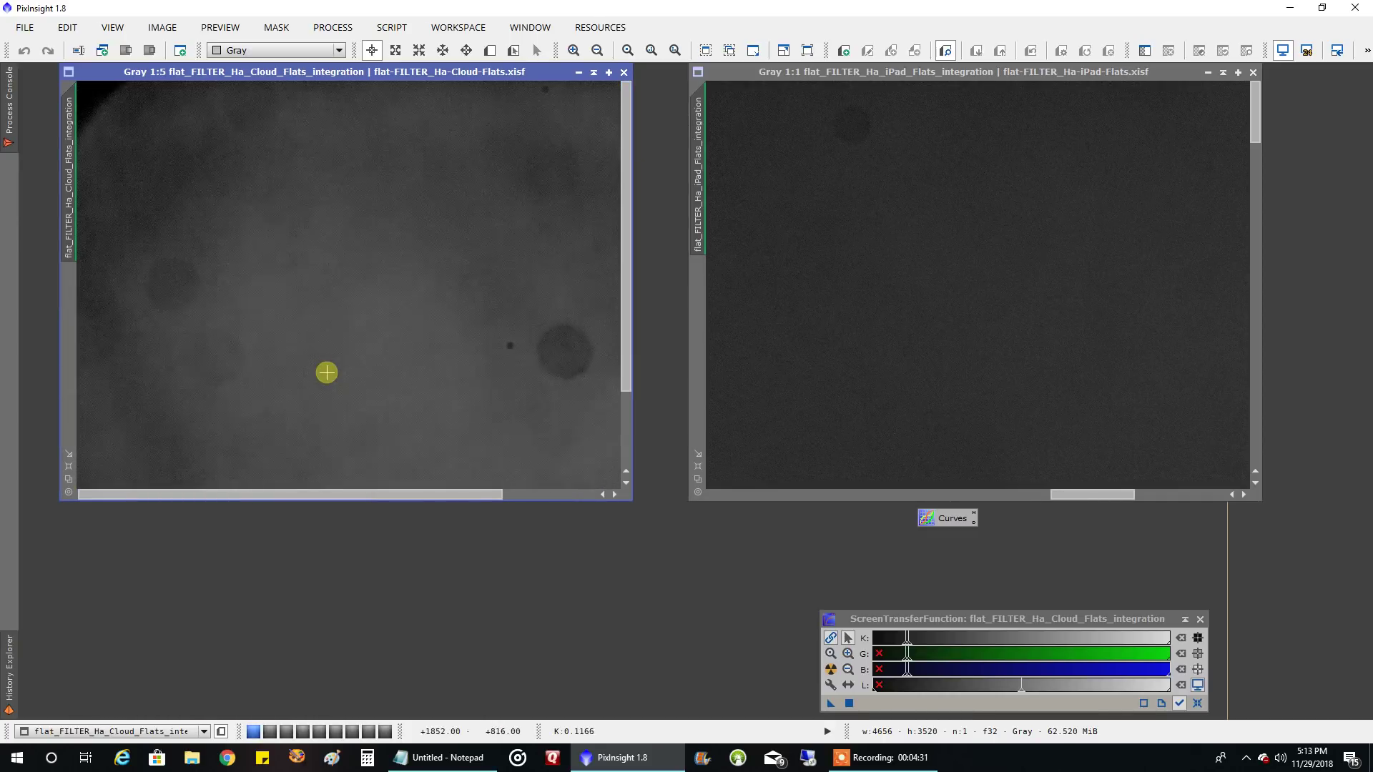
scroll(1010, 261, down, 5)
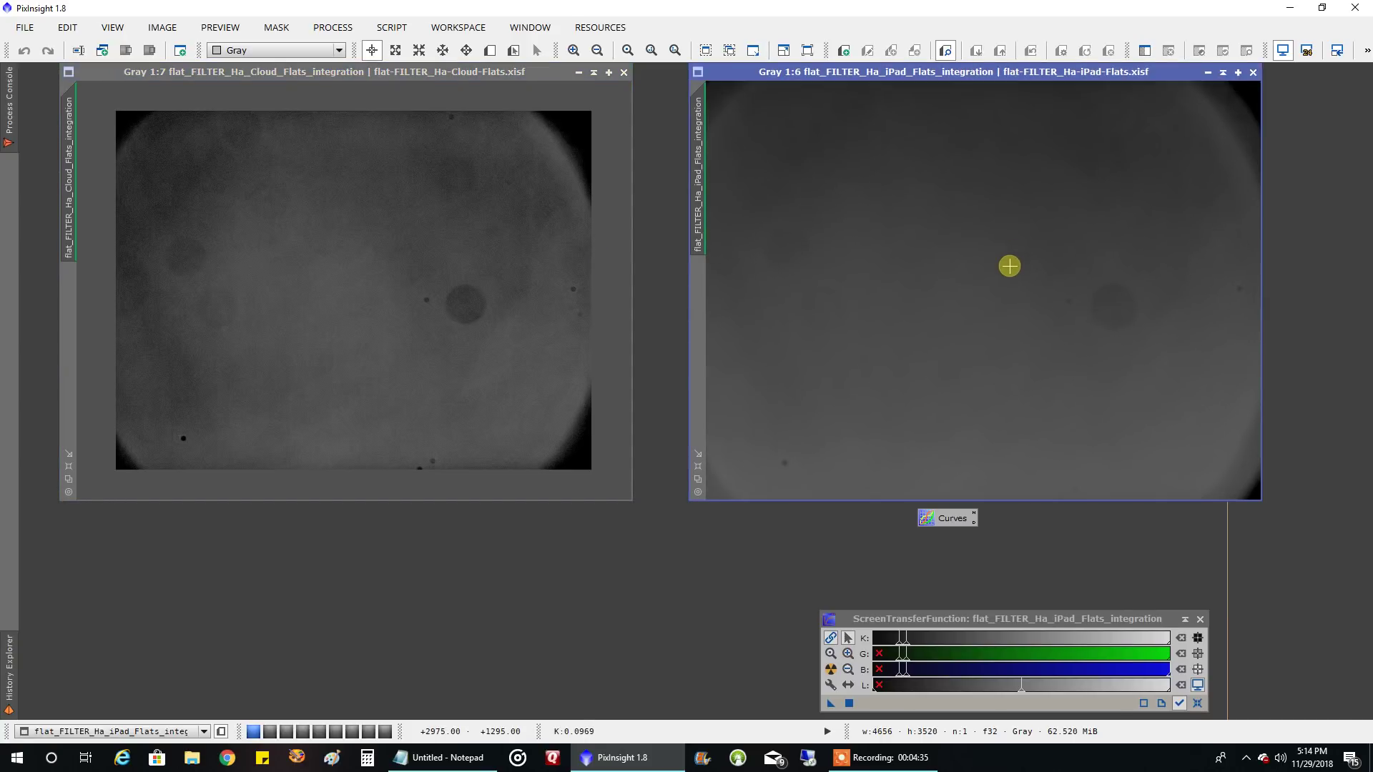
Restore both master flats with the iPad flat level beside the Cloud flat, then shade both into title bars
click(594, 72)
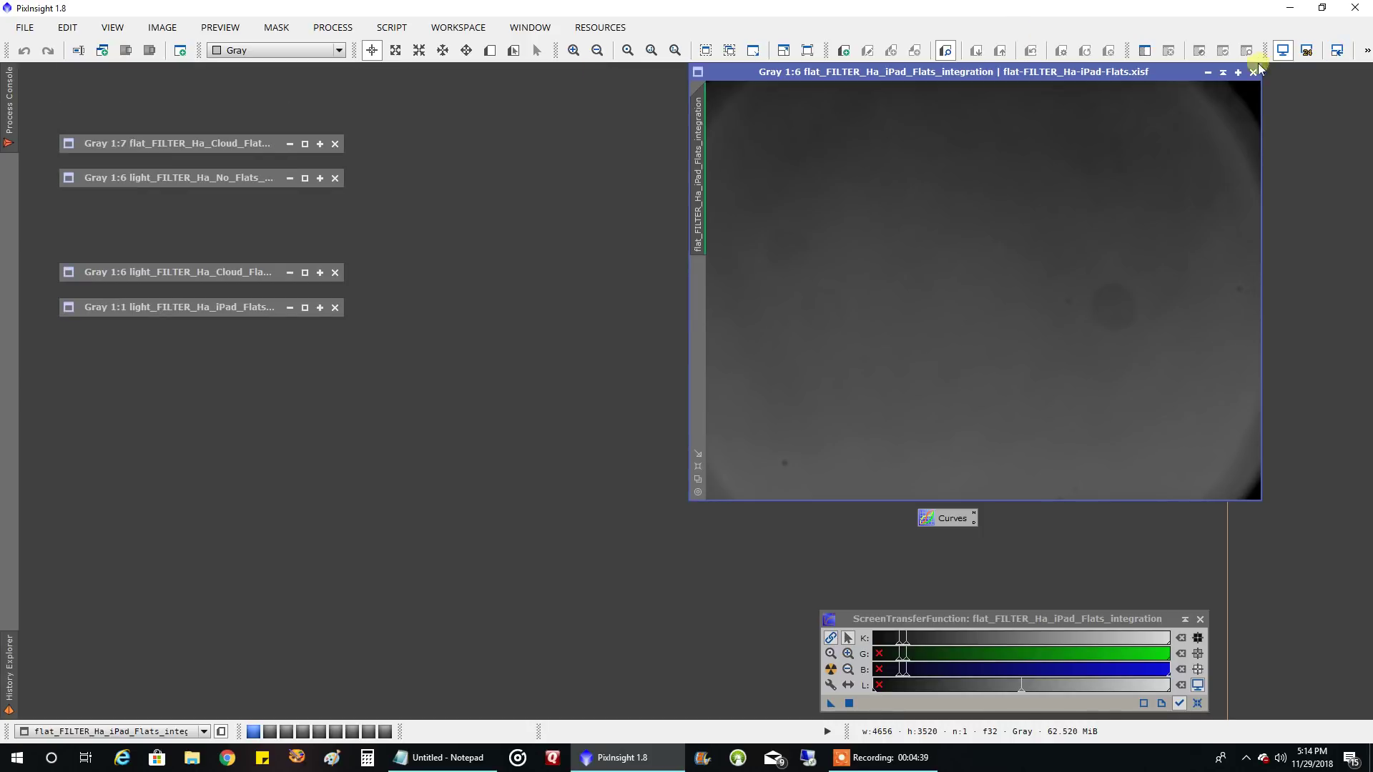
click(1223, 72)
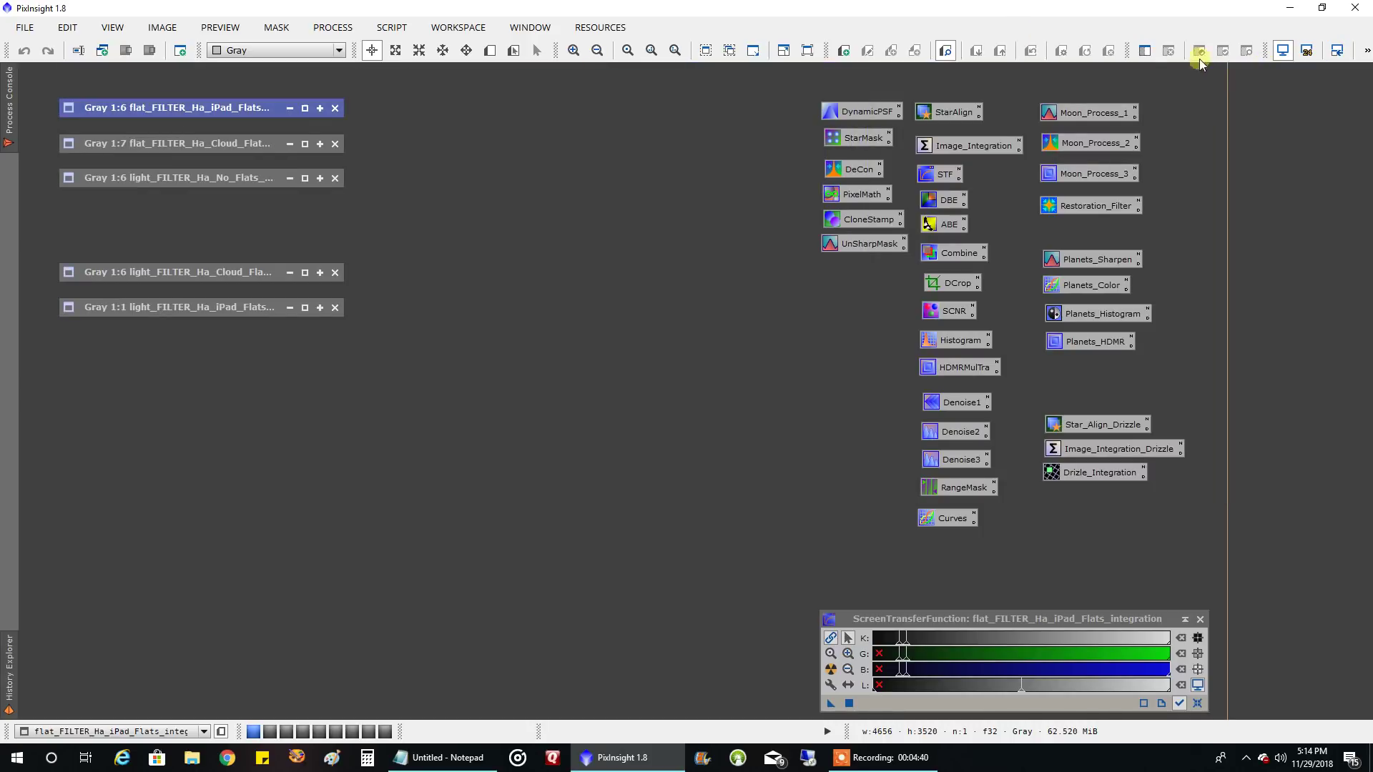
double_click(220, 151)
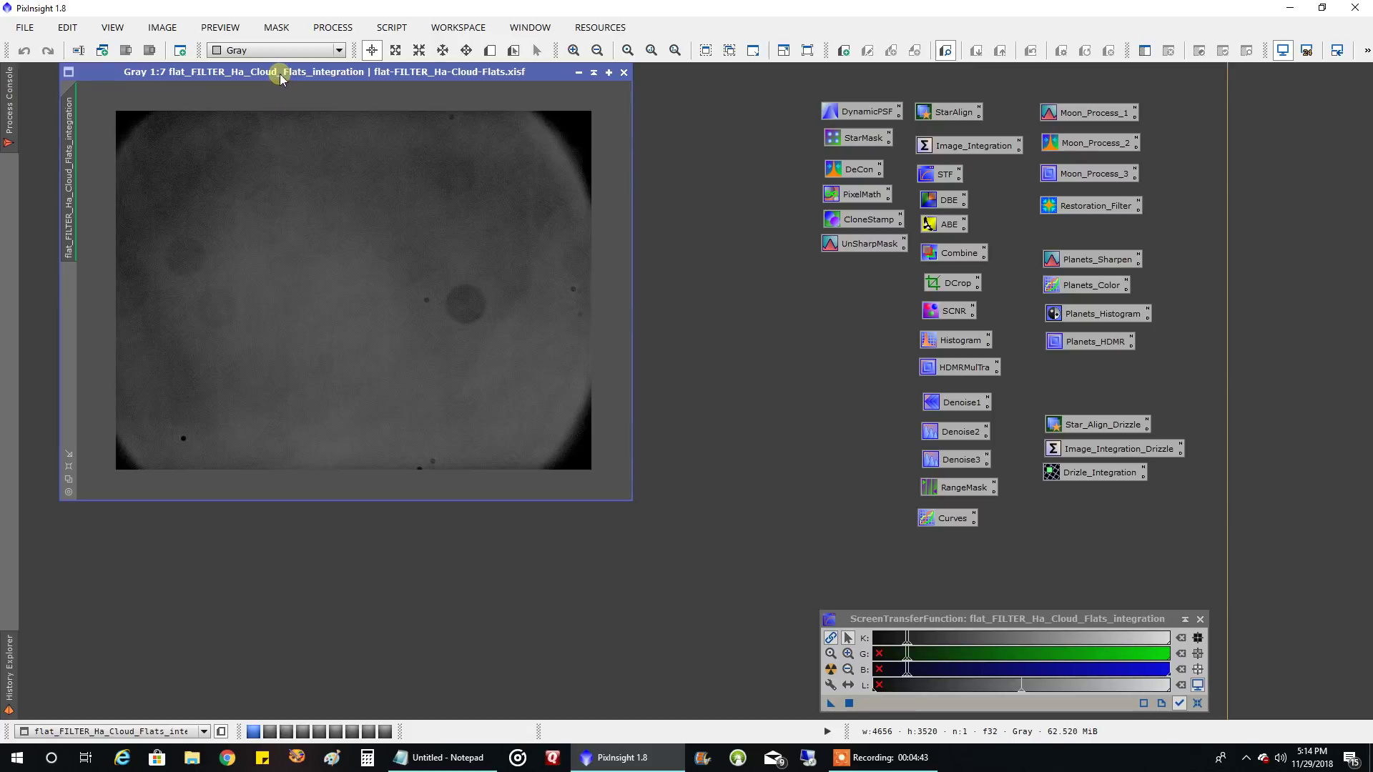
double_click(224, 107)
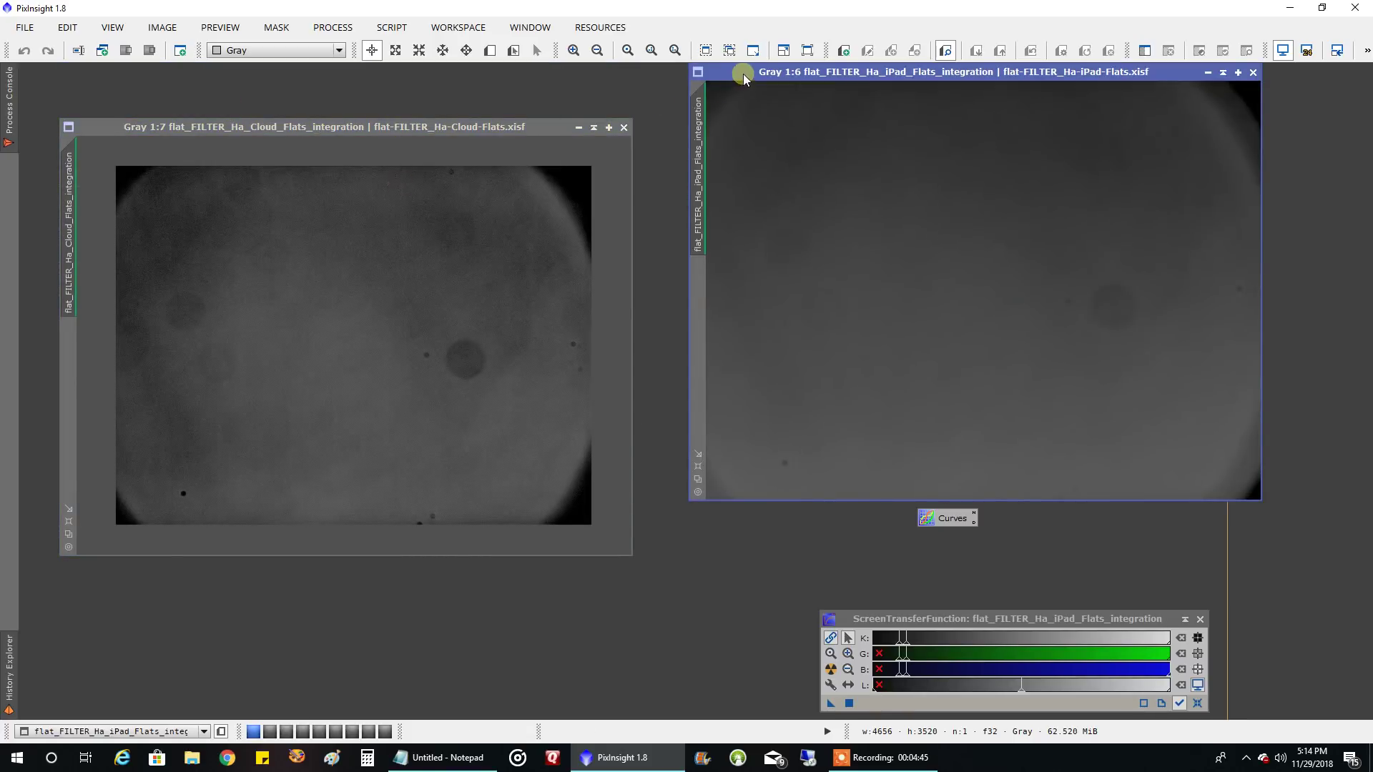
drag(744, 75, 735, 129)
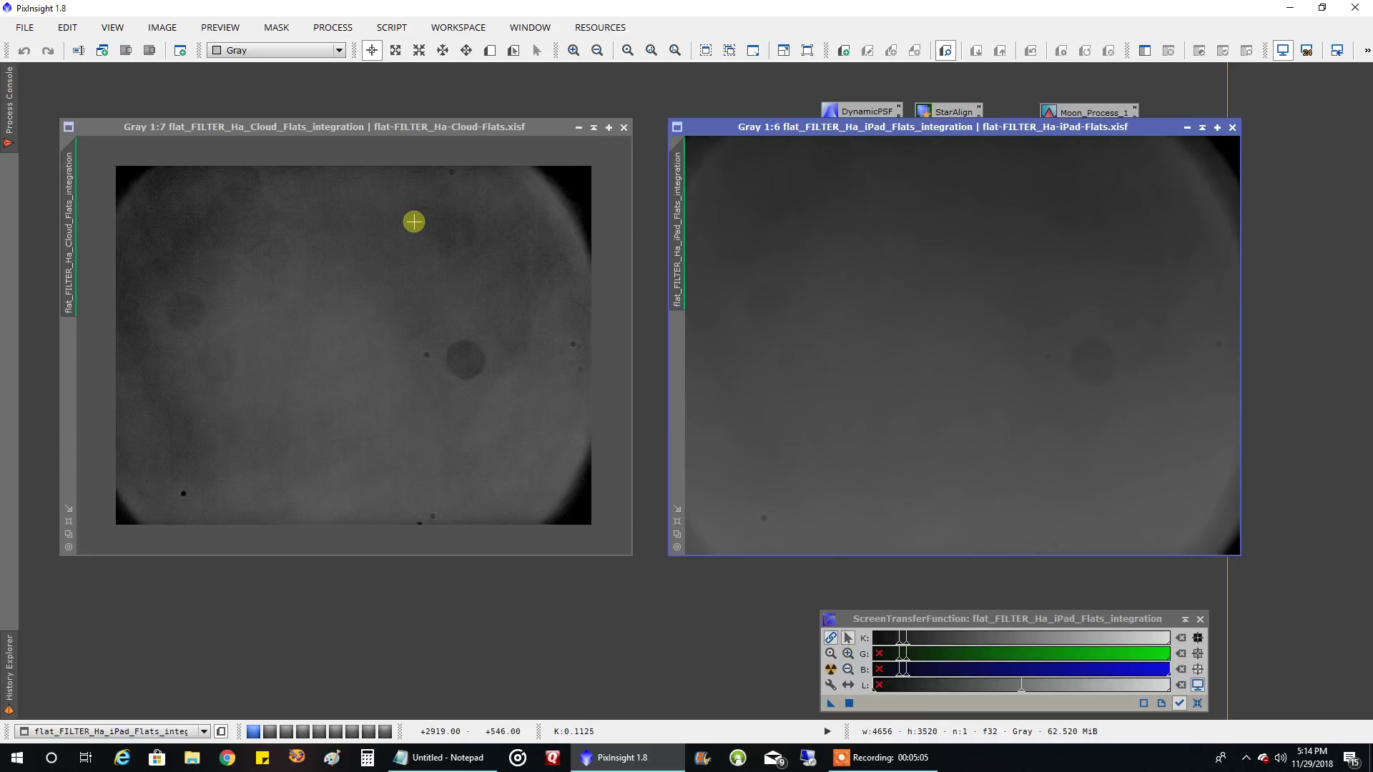
click(595, 131)
click(1203, 128)
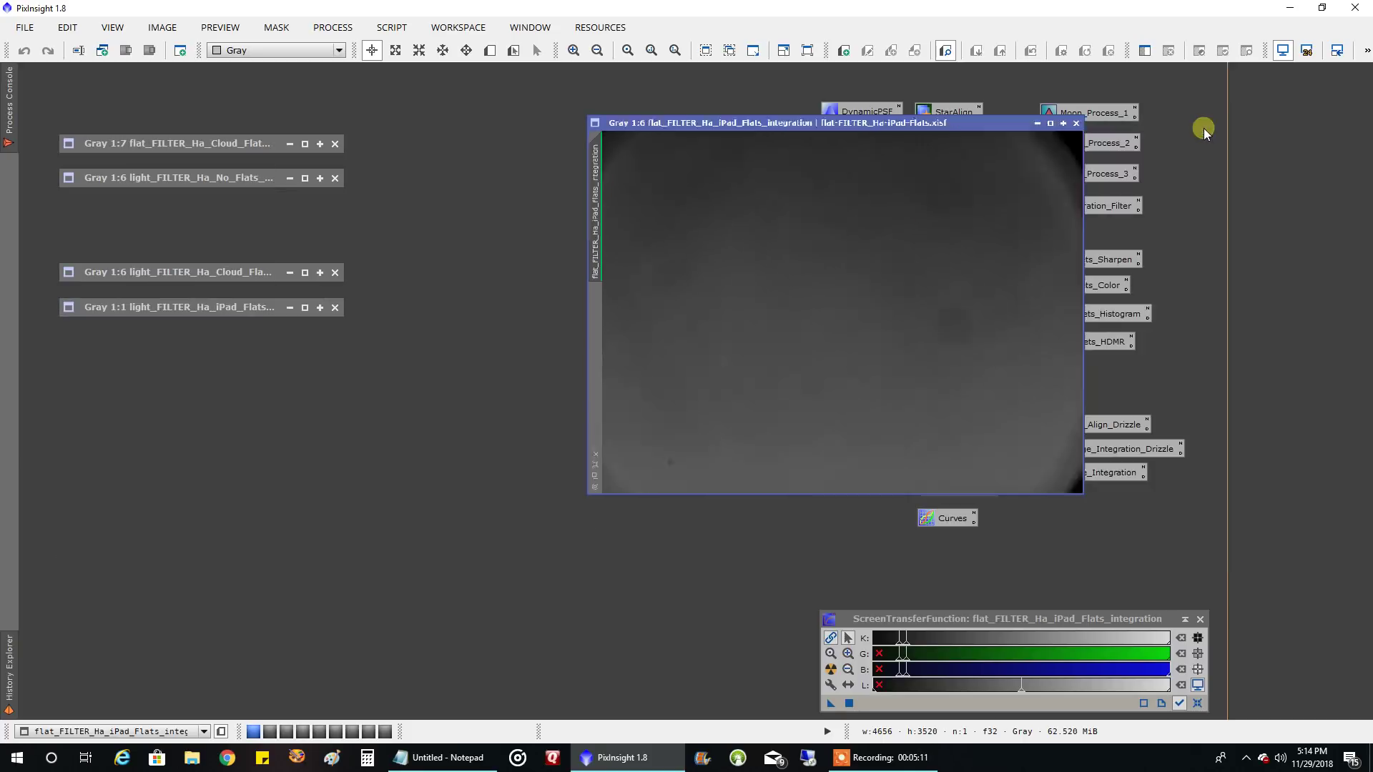